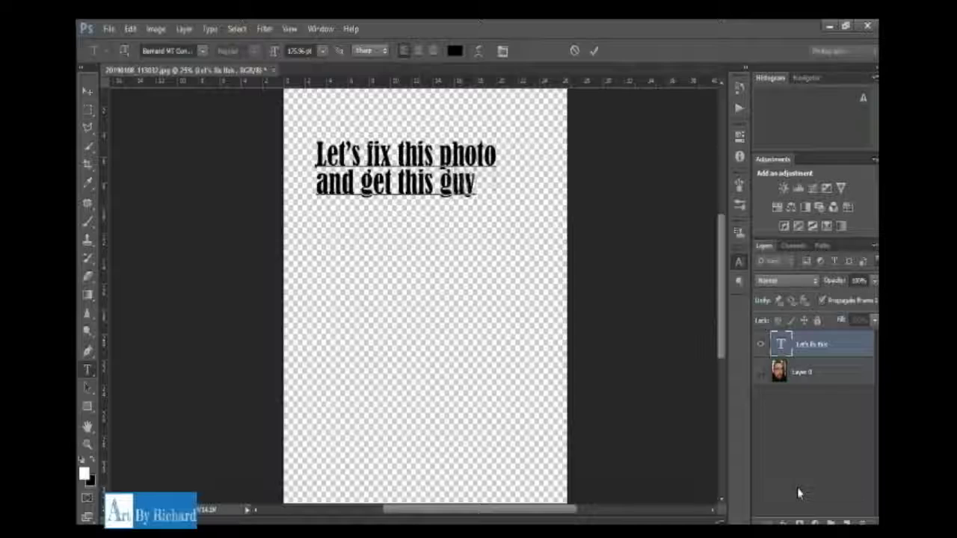
Step: Finish the caption so it reads "Let's fix this photo and get this guy a Girlfriend. lol", with "Girlfriend. lol" on a third line
{"action": "key", "text": "Return"}
{"action": "type", "text": "Gir"}
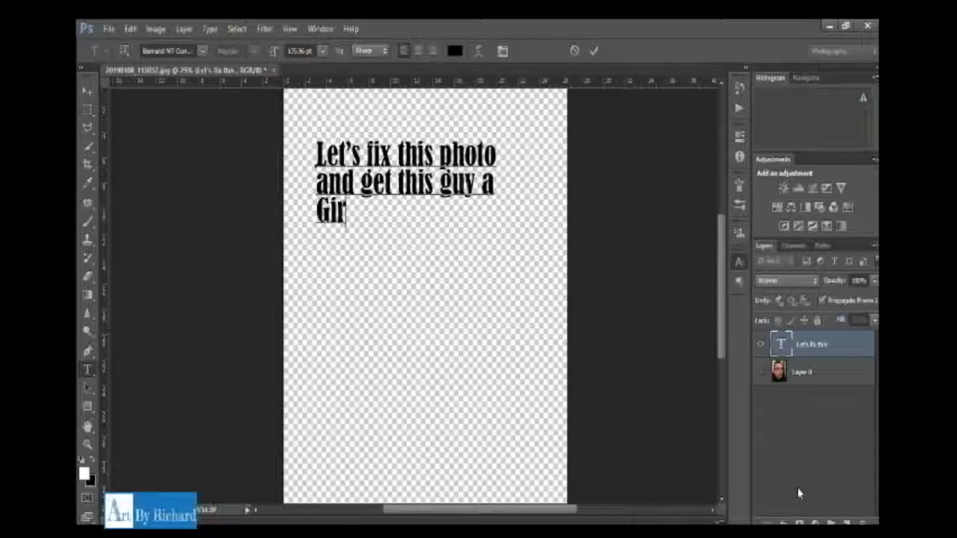
{"action": "type", "text": "lfrien"}
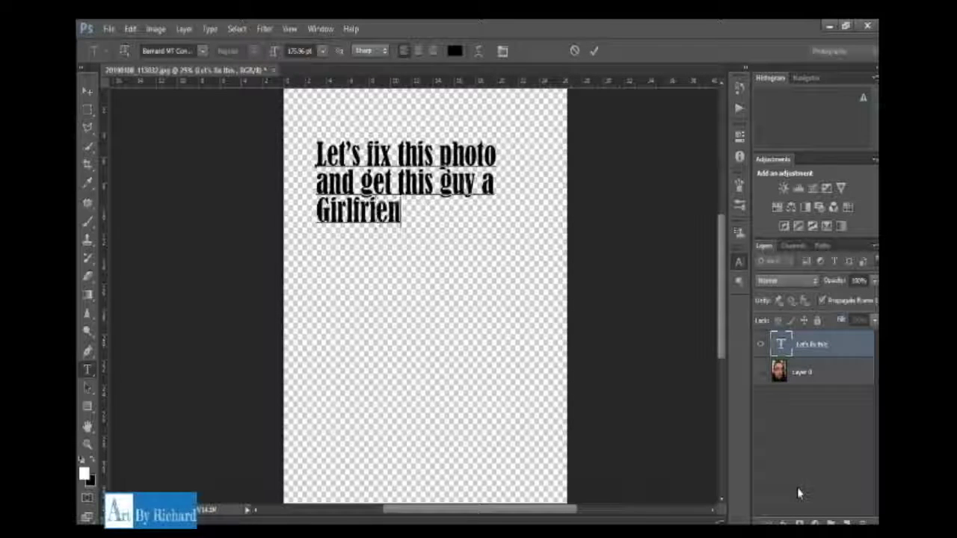
{"action": "type", "text": "d."}
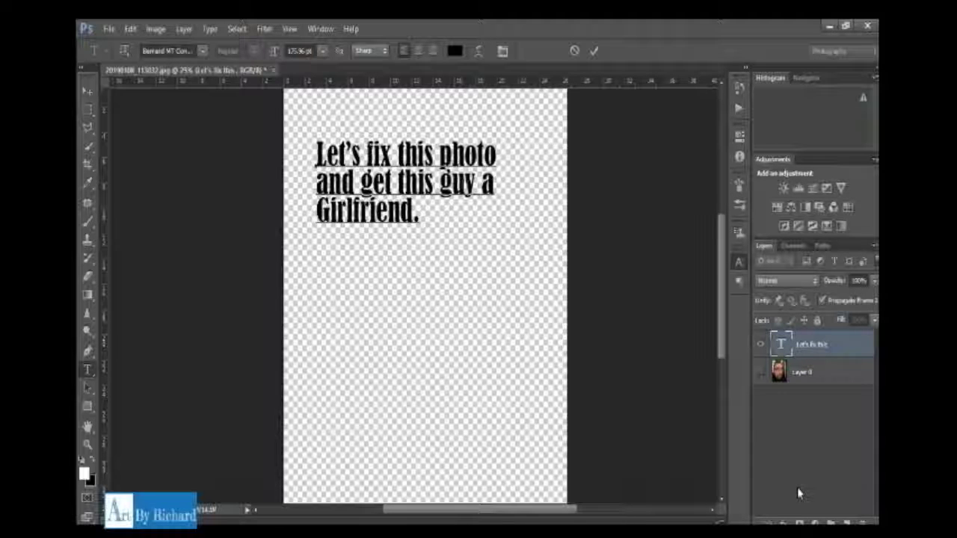
{"action": "type", "text": " lol"}
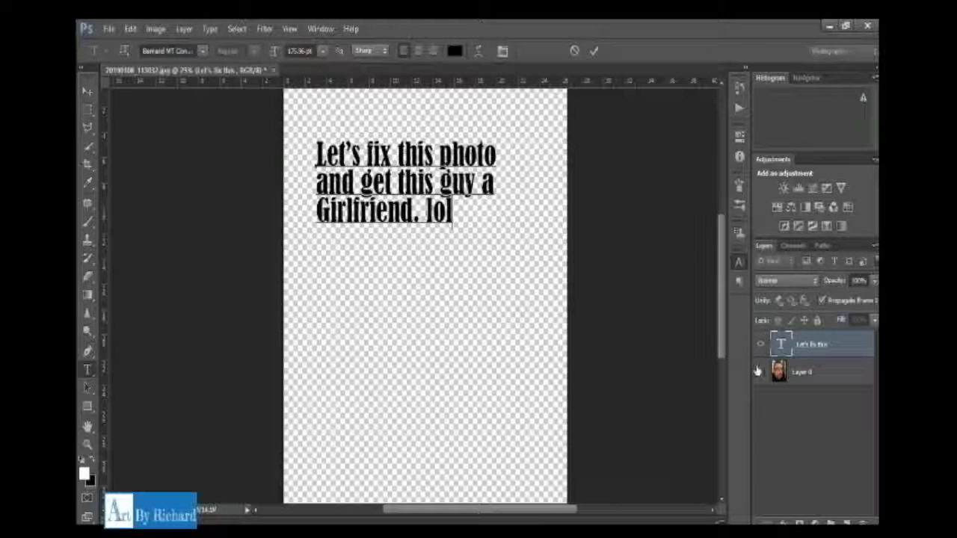
{"action": "key", "text": "ctrl+Return"}
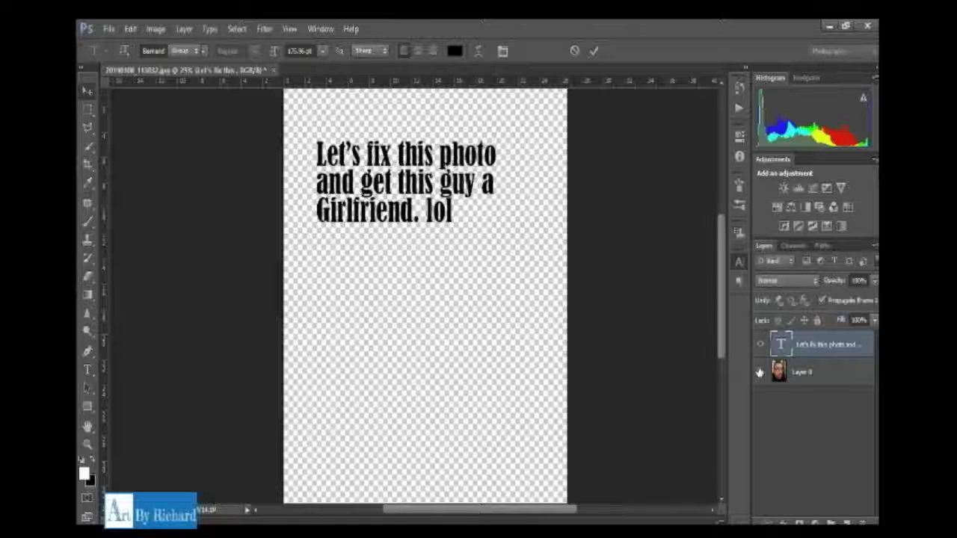
Step: Show the photo layer, hide the caption text layer and place the text layer beneath the photo, leaving the photo layer selected
{"action": "left_click", "coordinate": [760, 372]}
{"action": "key", "text": "v"}
{"action": "left_click", "coordinate": [760, 344]}
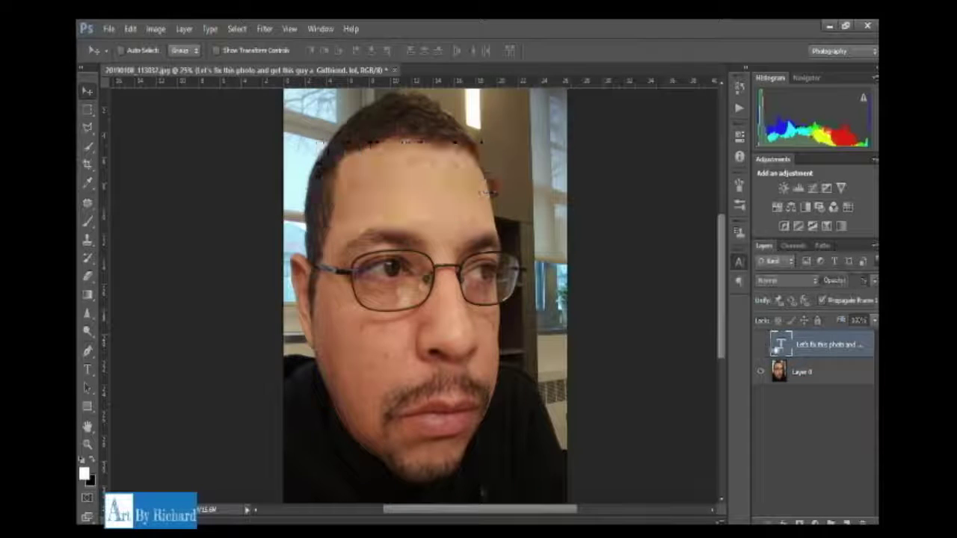
{"action": "left_click_drag", "start_coordinate": [804, 344], "coordinate": [822, 403]}
{"action": "left_click", "coordinate": [824, 343]}
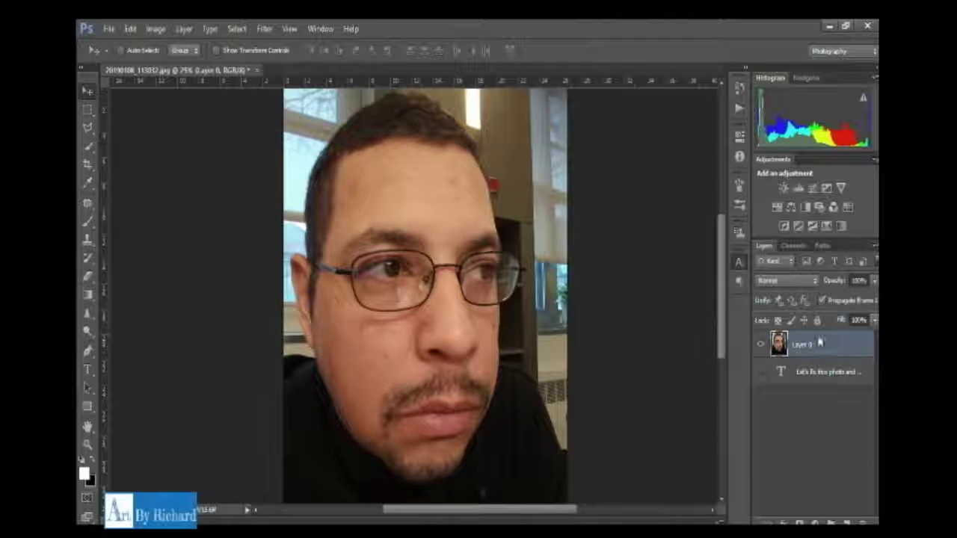
Step: Duplicate the photo layer and hide the original below it
{"action": "key", "text": "ctrl+shift+x"}
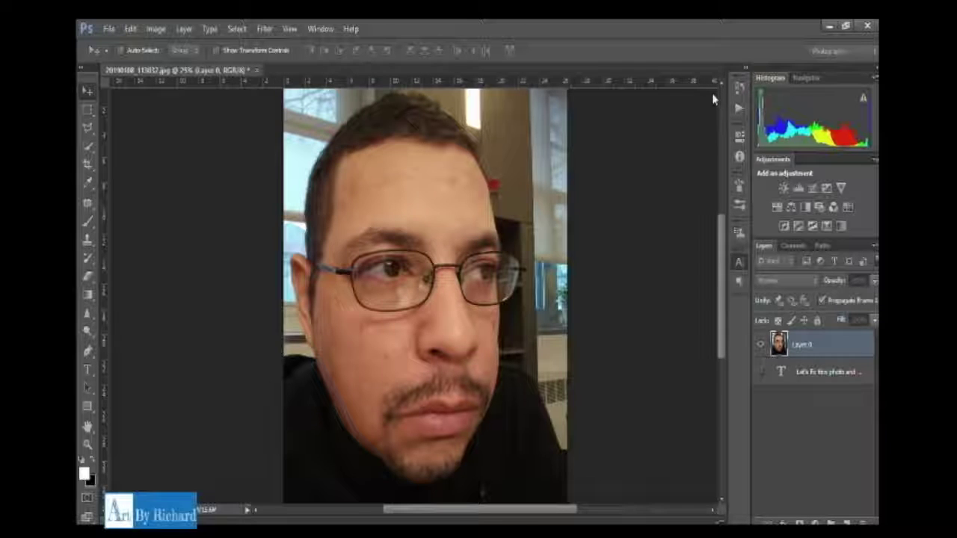
{"action": "key", "text": "ctrl+j"}
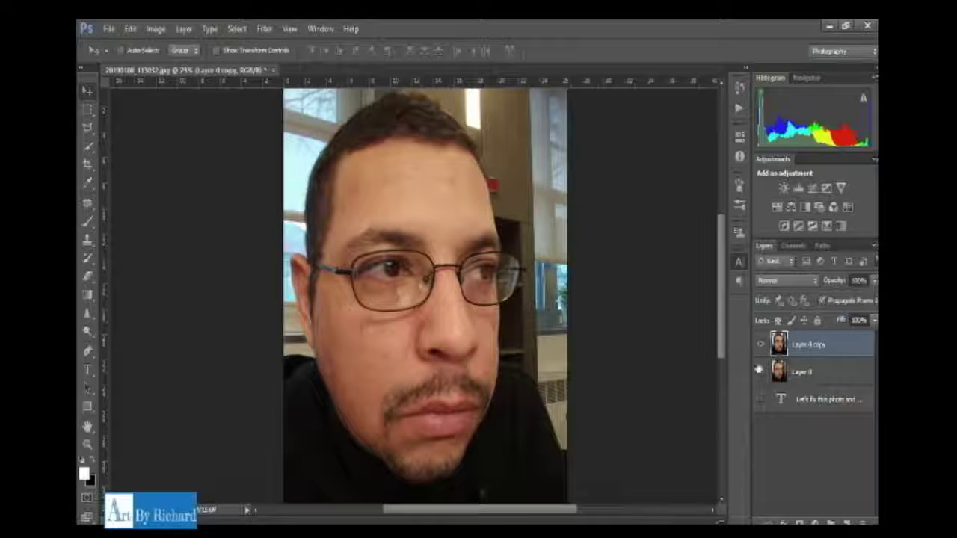
{"action": "left_click", "coordinate": [760, 371]}
Step: Remove the small dark spots on the upper middle of the forehead with the Clone Stamp, sampling clean skin beside them
{"action": "left_click", "coordinate": [88, 239]}
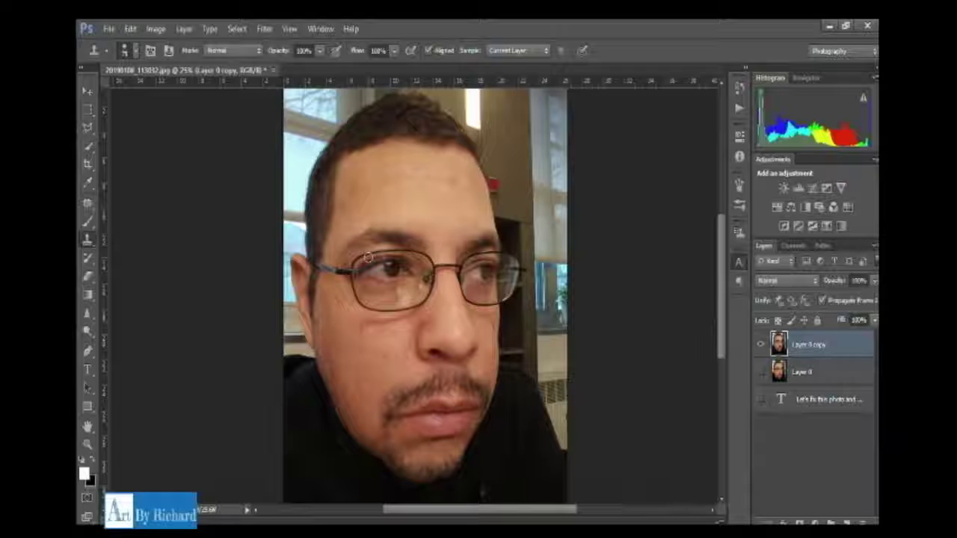
{"action": "scroll", "coordinate": [367, 258], "scroll_direction": "up", "scroll_amount": 4}
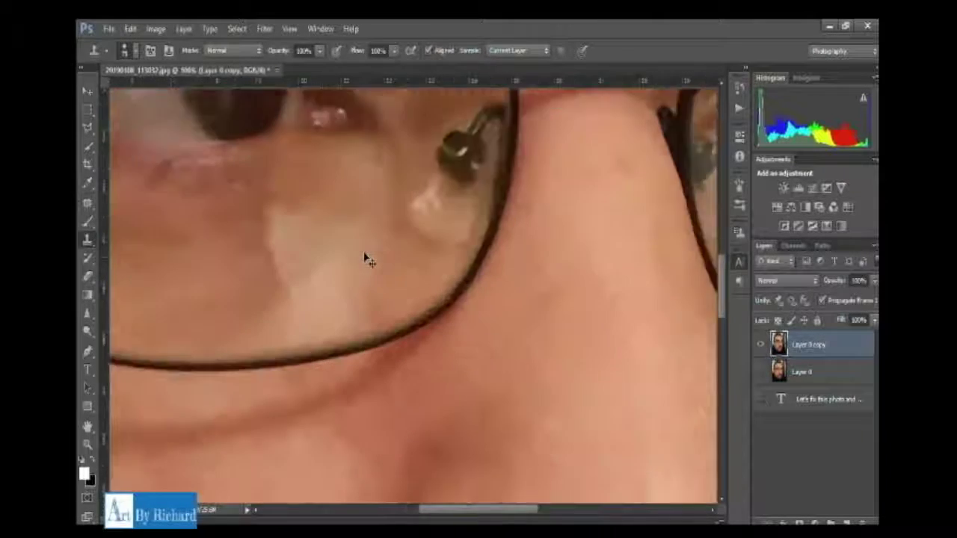
{"action": "scroll", "coordinate": [367, 258], "scroll_direction": "up", "scroll_amount": 1}
{"action": "left_click_drag", "start_coordinate": [342, 216], "coordinate": [348, 369]}
{"action": "scroll", "coordinate": [344, 370], "scroll_direction": "down", "scroll_amount": 1}
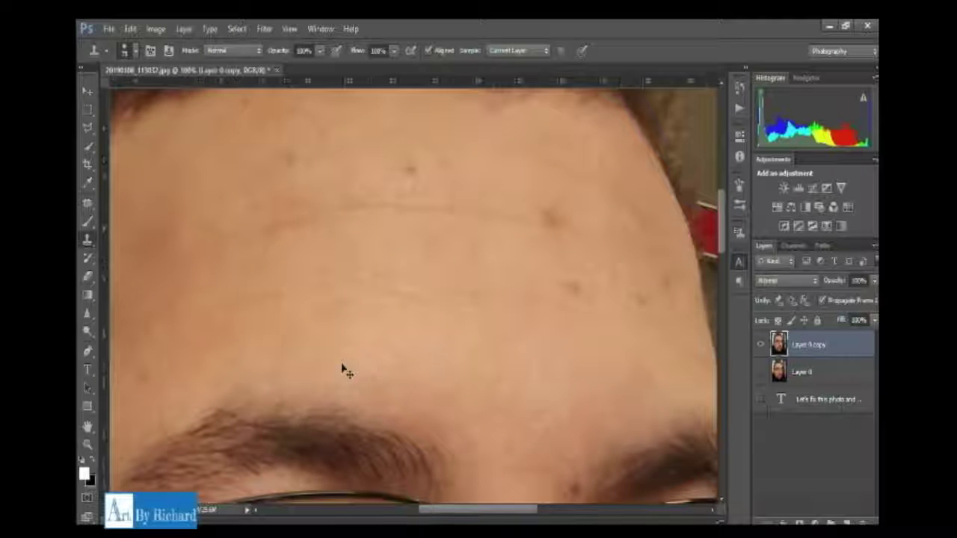
{"action": "scroll", "coordinate": [397, 298], "scroll_direction": "up", "scroll_amount": 3}
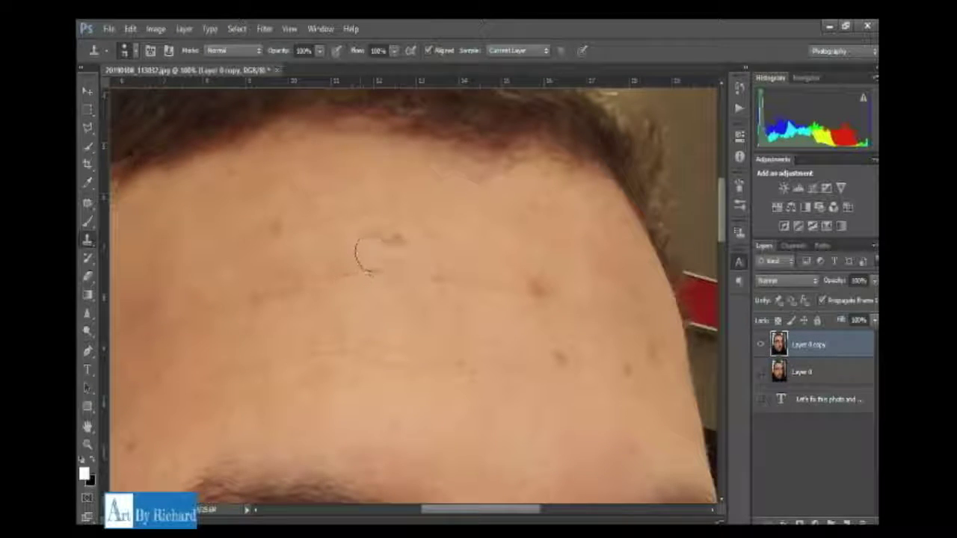
{"action": "left_click", "coordinate": [360, 236], "text": "alt"}
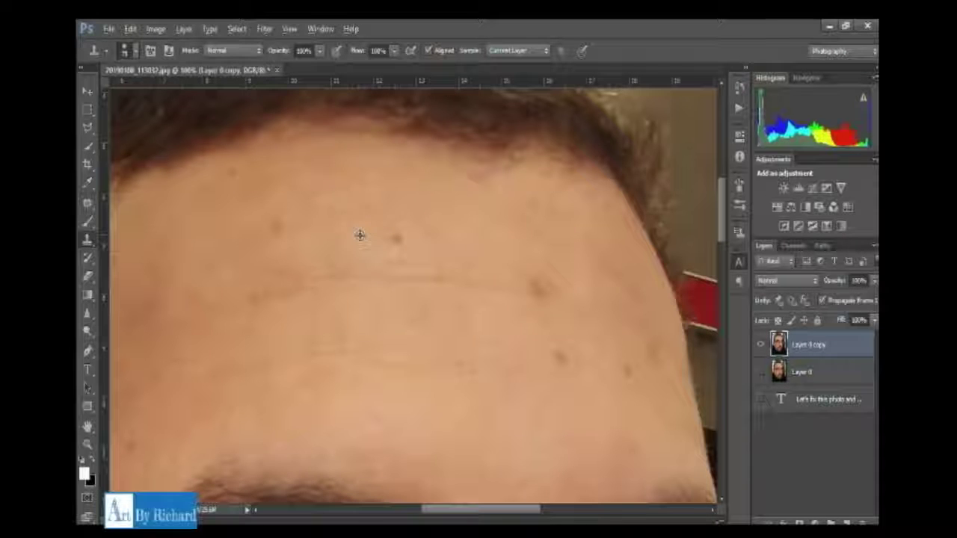
{"action": "mouse_move", "coordinate": [369, 249]}
{"action": "left_mouse_down"}
{"action": "mouse_move", "coordinate": [407, 254]}
{"action": "mouse_move", "coordinate": [349, 258]}
{"action": "left_mouse_up"}
{"action": "left_click", "coordinate": [293, 257], "text": "alt"}
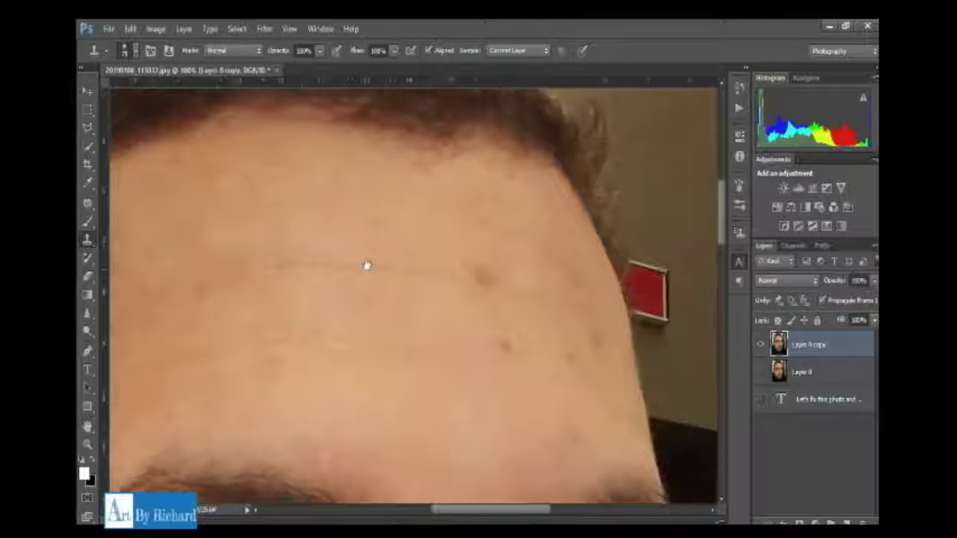
Step: Clone nearby clean skin over the two dark spots around the end of the forehead crease, above the far eyebrow
{"action": "left_click_drag", "start_coordinate": [432, 282], "coordinate": [319, 257]}
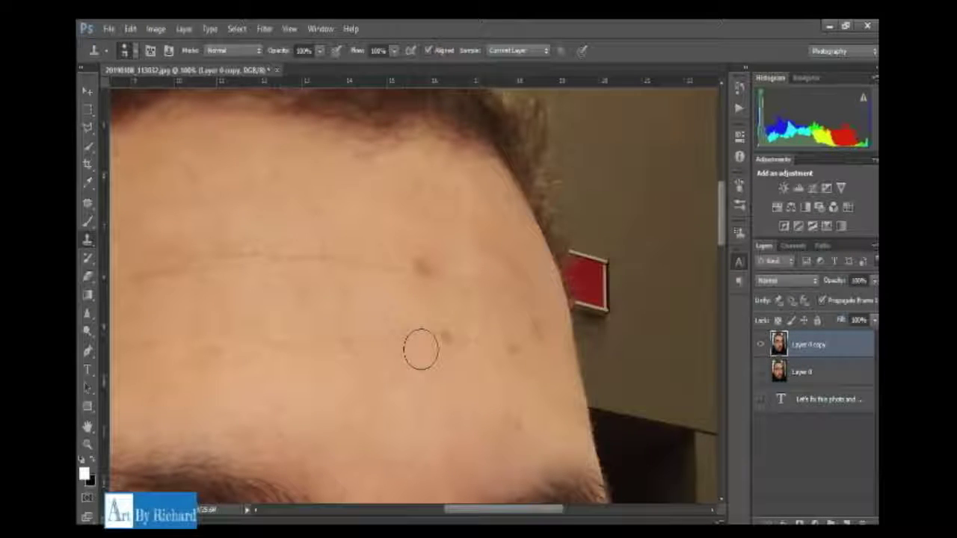
{"action": "left_click", "coordinate": [454, 348]}
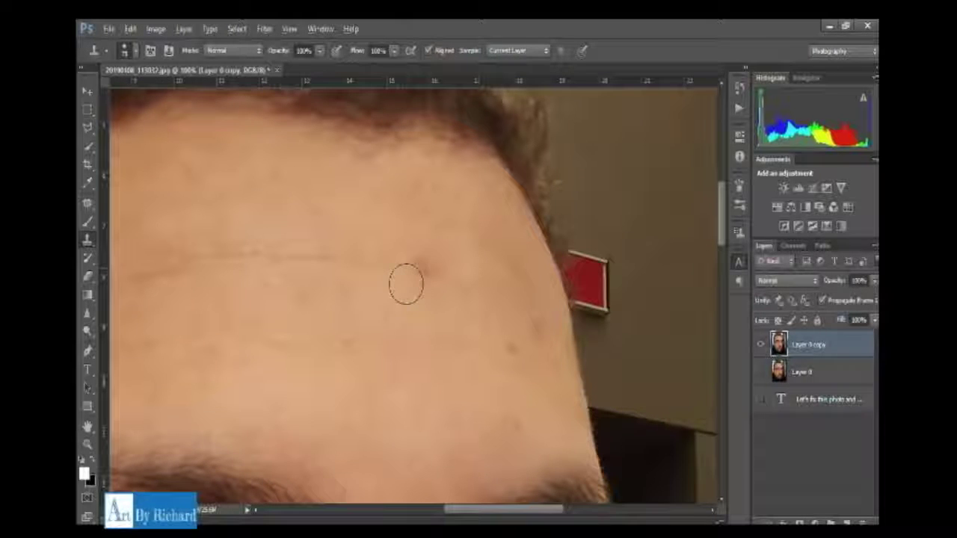
{"action": "left_click", "coordinate": [393, 269], "text": "alt"}
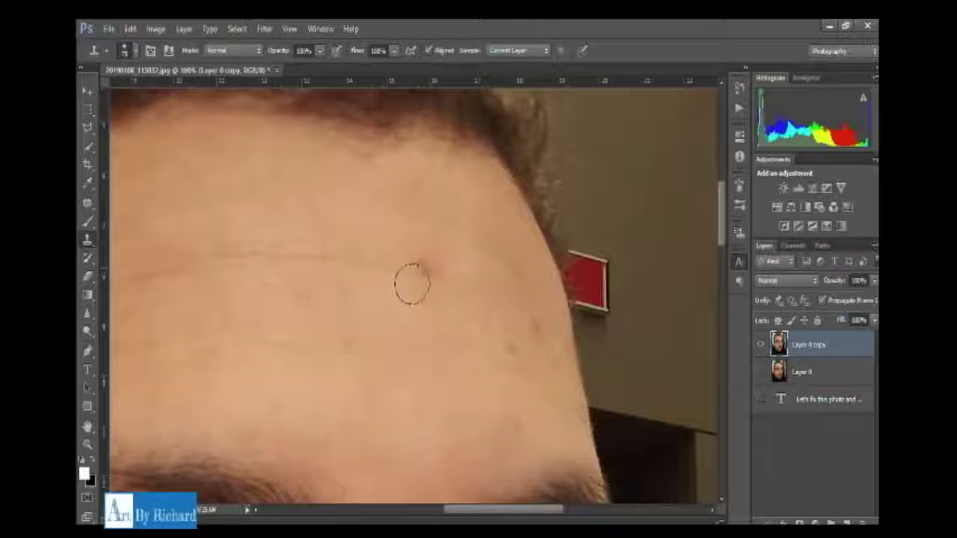
{"action": "left_click", "coordinate": [420, 278]}
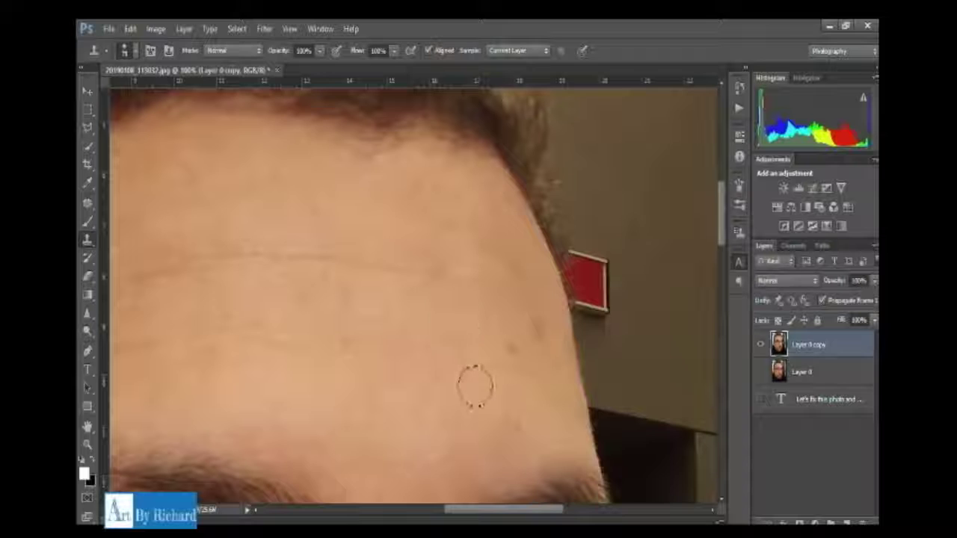
Step: Clone out the two small blemishes near the outer edge of the forehead, at the temple
{"action": "left_click", "coordinate": [492, 367], "text": "alt"}
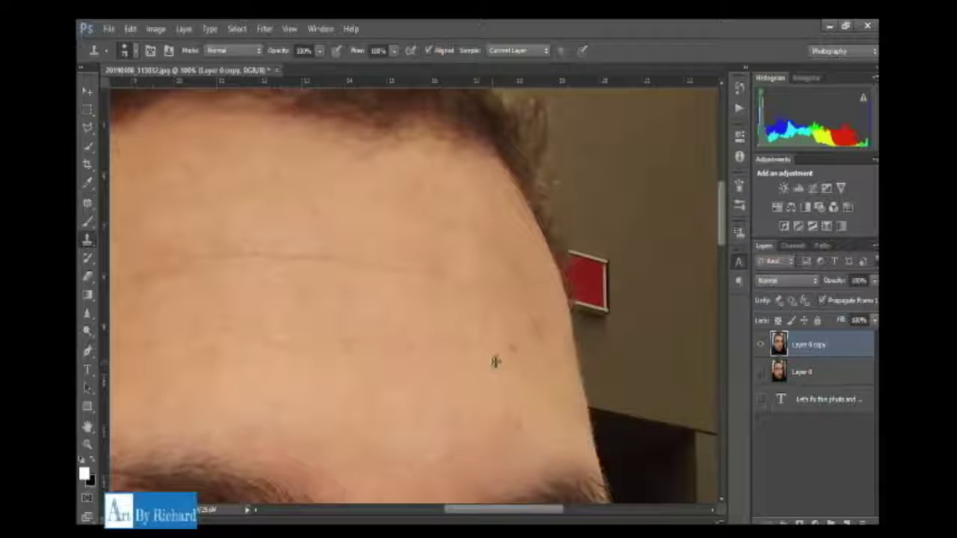
{"action": "left_click", "coordinate": [522, 364]}
{"action": "left_click", "coordinate": [520, 355], "text": "alt"}
{"action": "left_click", "coordinate": [535, 337]}
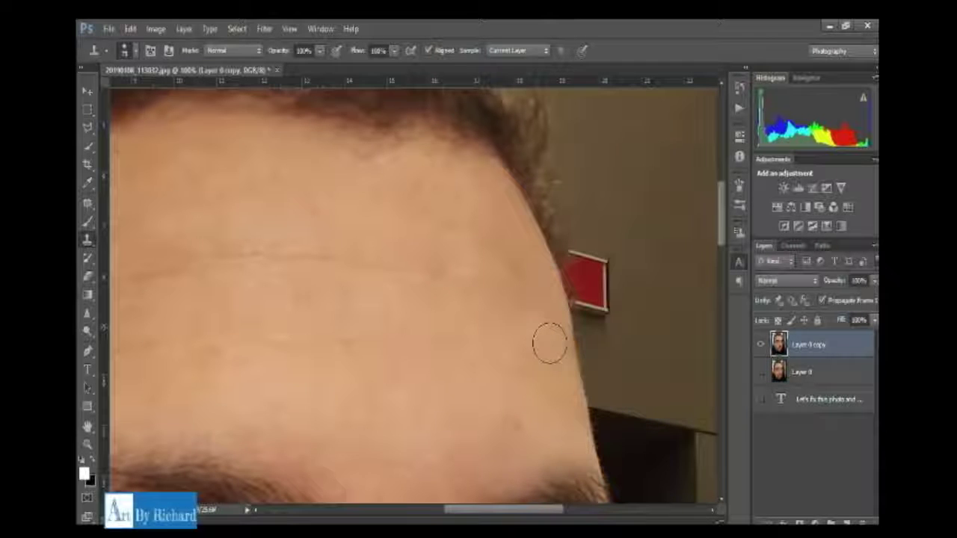
Step: Clone out the dark spots between the eyebrows, beside the inner end of the far eyebrow
{"action": "left_click_drag", "start_coordinate": [387, 381], "coordinate": [454, 260]}
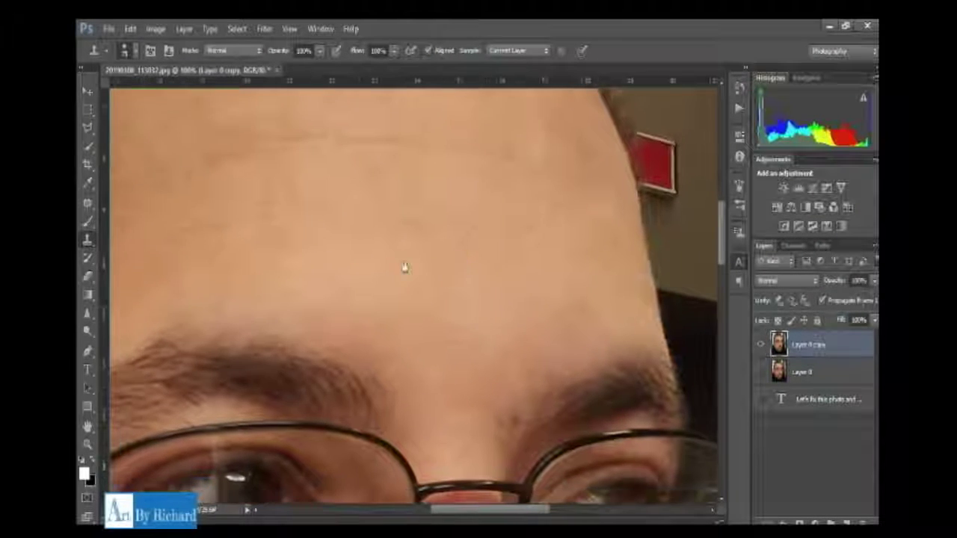
{"action": "left_click_drag", "start_coordinate": [344, 264], "coordinate": [292, 203]}
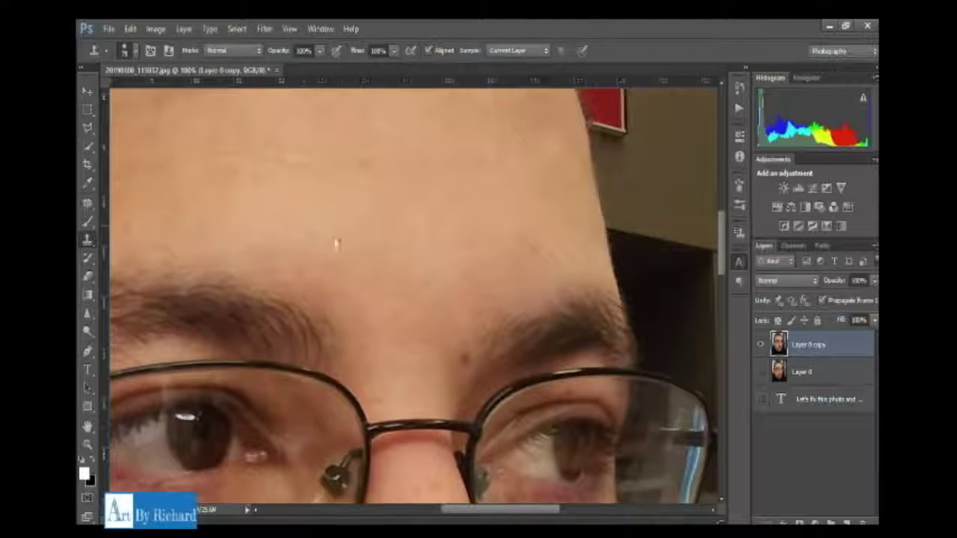
{"action": "left_click_drag", "start_coordinate": [336, 244], "coordinate": [307, 369]}
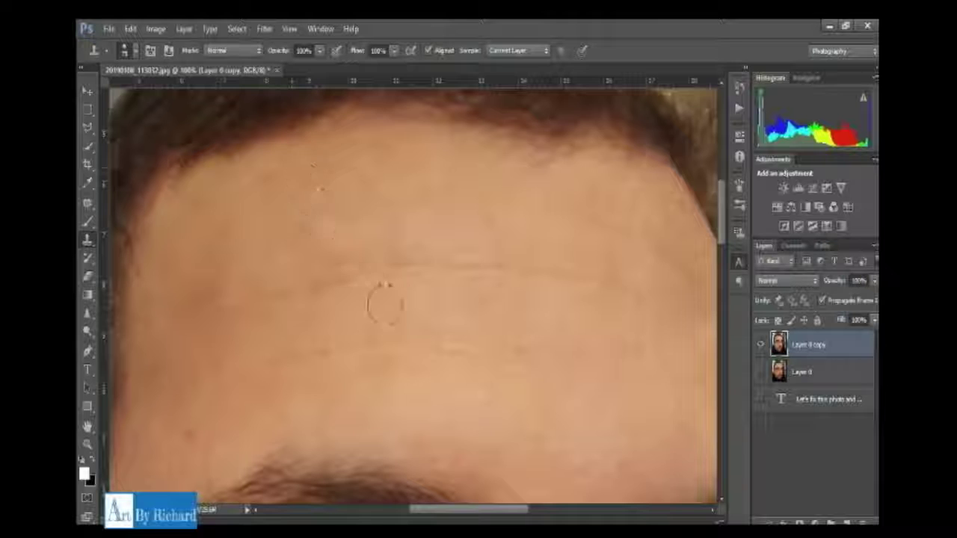
{"action": "left_click_drag", "start_coordinate": [429, 380], "coordinate": [369, 214]}
{"action": "mouse_move", "coordinate": [444, 365]}
{"action": "left_mouse_down"}
{"action": "mouse_move", "coordinate": [406, 263]}
{"action": "mouse_move", "coordinate": [365, 211]}
{"action": "left_mouse_up"}
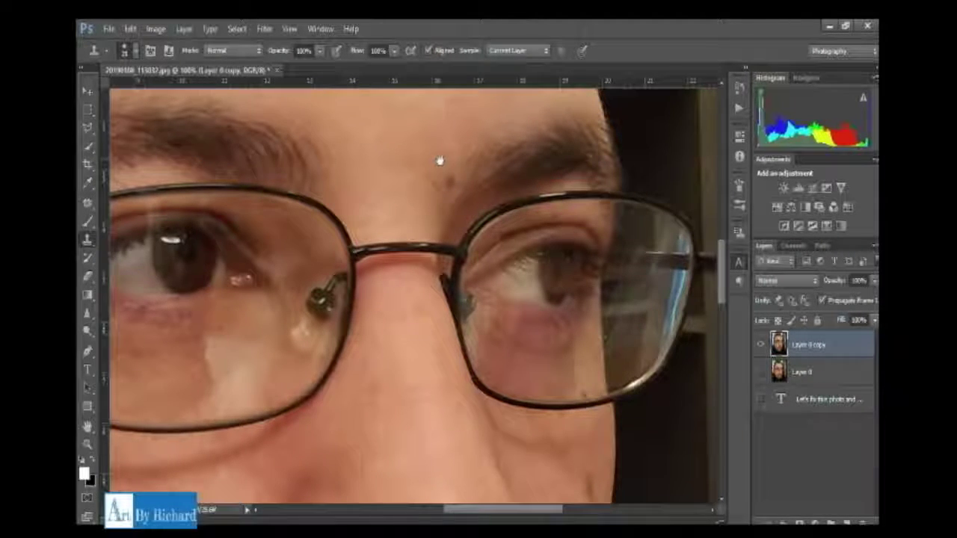
{"action": "left_click_drag", "start_coordinate": [438, 160], "coordinate": [415, 199]}
{"action": "key", "text": "ctrl+plus"}
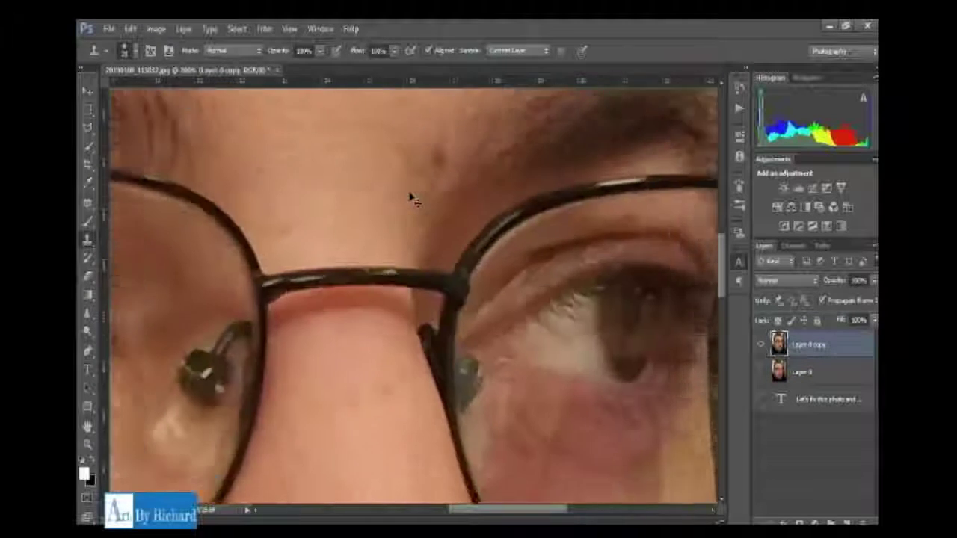
{"action": "left_click_drag", "start_coordinate": [391, 129], "coordinate": [361, 274]}
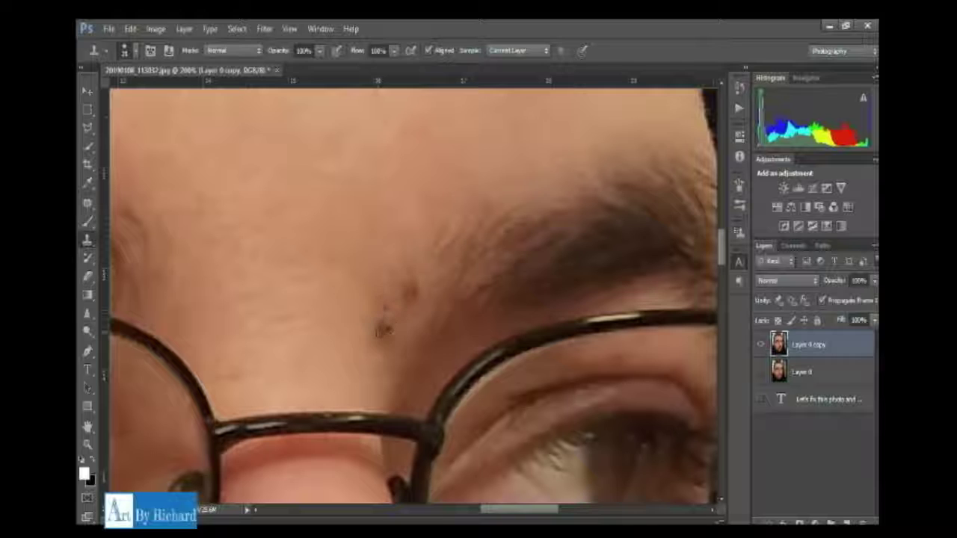
{"action": "left_click", "coordinate": [383, 333], "text": "alt"}
{"action": "left_click", "coordinate": [406, 292]}
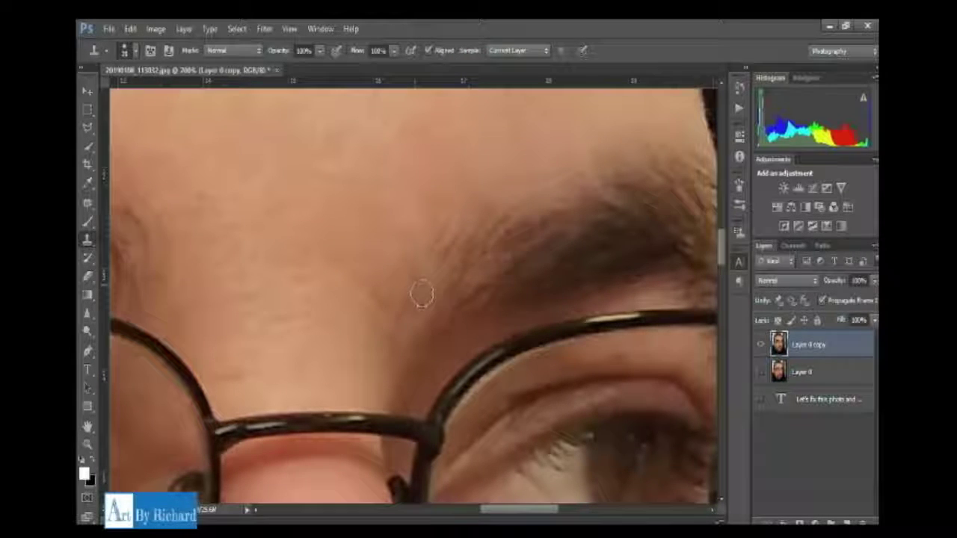
Step: Clone out the dark elongated spot near the outer edge of the far cheek, using the clean skin around it
{"action": "left_click_drag", "start_coordinate": [352, 348], "coordinate": [416, 219]}
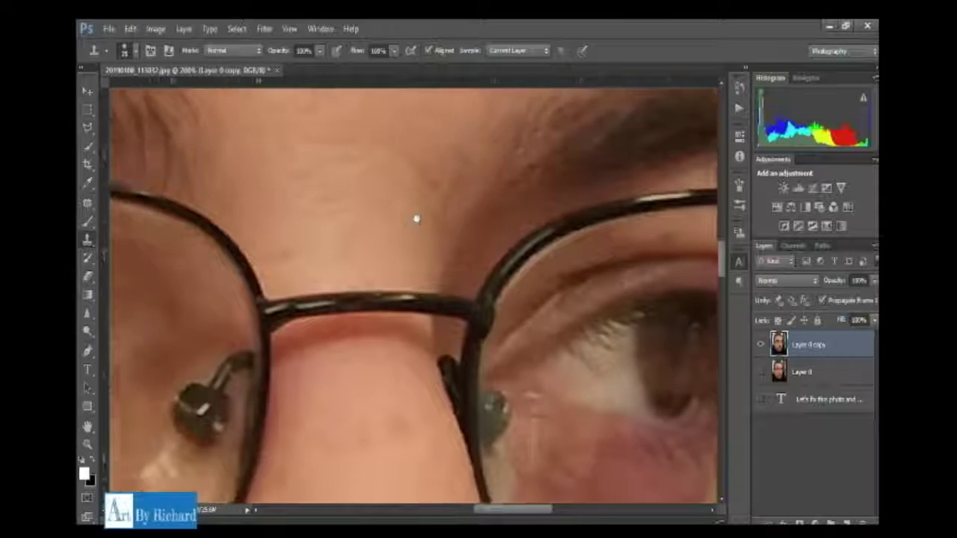
{"action": "left_click_drag", "start_coordinate": [347, 261], "coordinate": [423, 150]}
{"action": "key", "text": "ctrl+minus"}
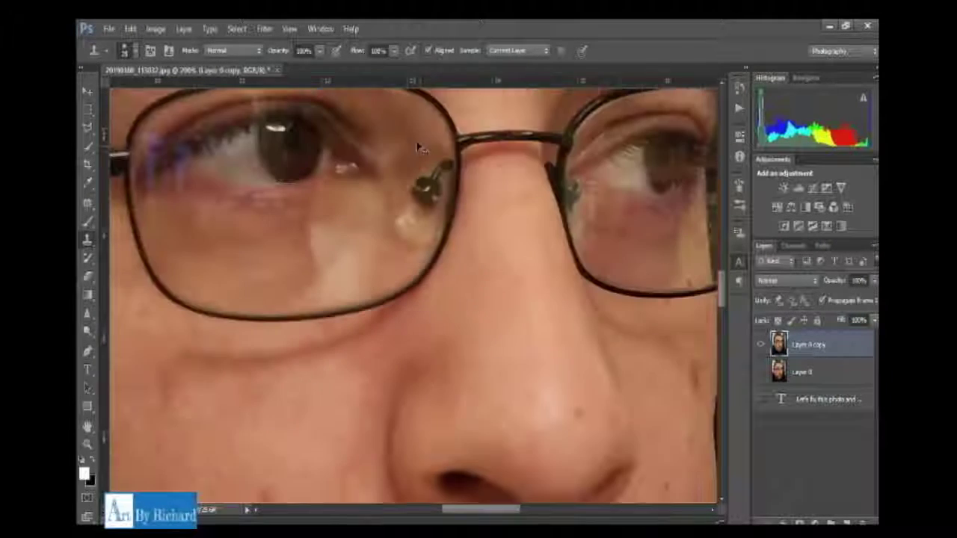
{"action": "key", "text": "ctrl+minus"}
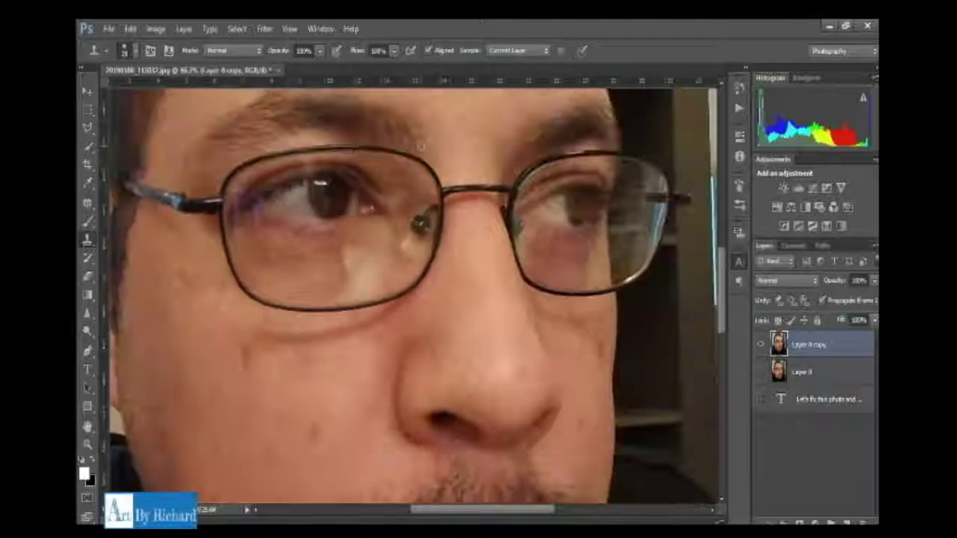
{"action": "left_click_drag", "start_coordinate": [391, 303], "coordinate": [406, 240]}
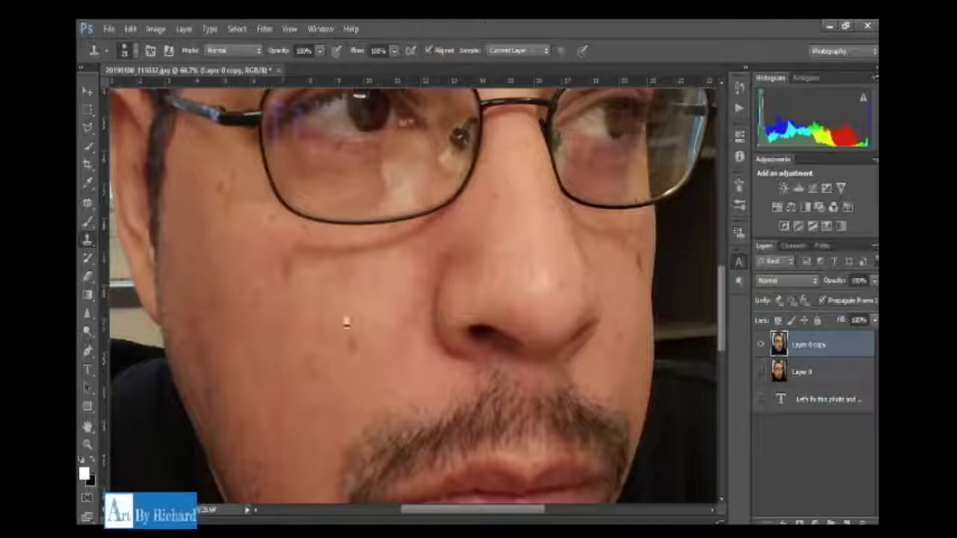
{"action": "left_click_drag", "start_coordinate": [348, 317], "coordinate": [204, 282]}
{"action": "left_click_drag", "start_coordinate": [380, 289], "coordinate": [312, 292]}
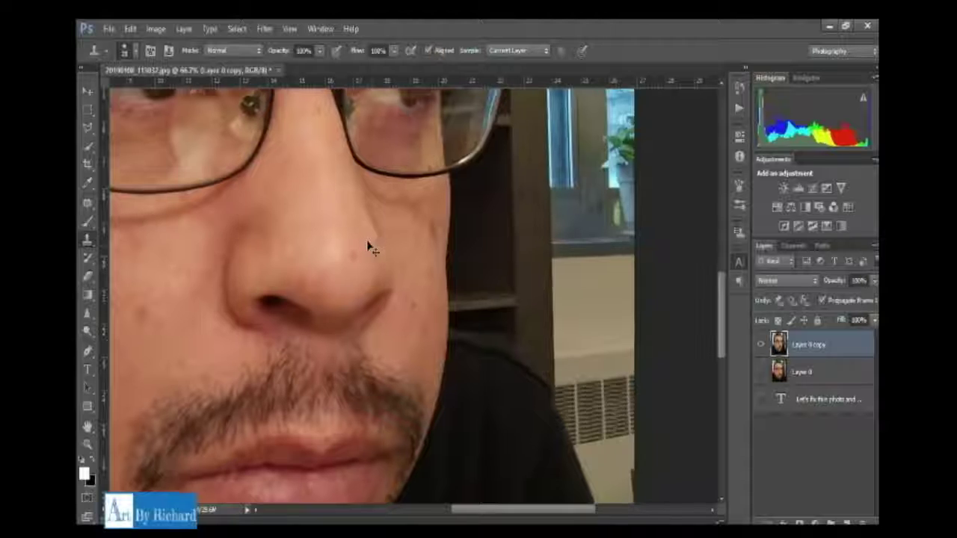
{"action": "key", "text": "ctrl+plus"}
{"action": "key", "text": "ctrl+plus"}
{"action": "left_click_drag", "start_coordinate": [369, 242], "coordinate": [265, 419]}
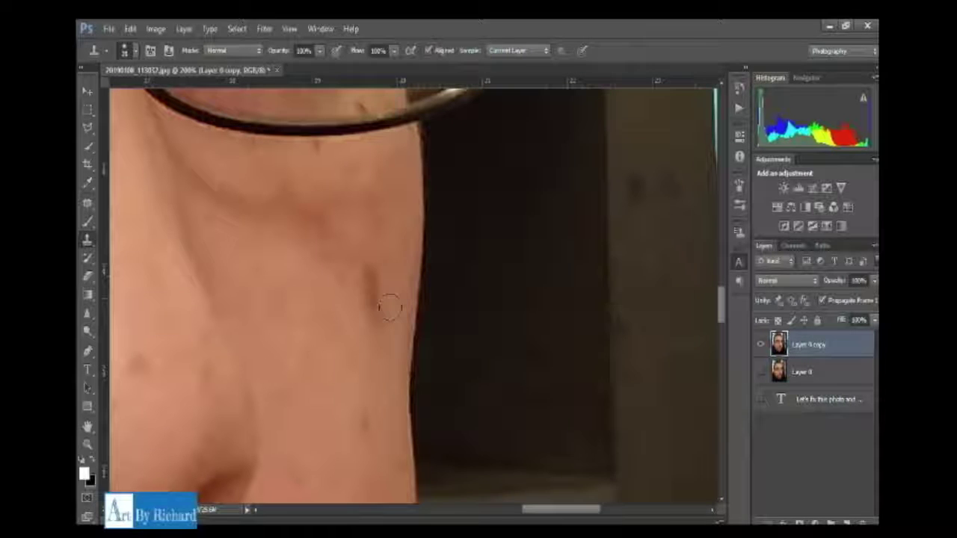
{"action": "left_click_drag", "start_coordinate": [381, 298], "coordinate": [389, 295]}
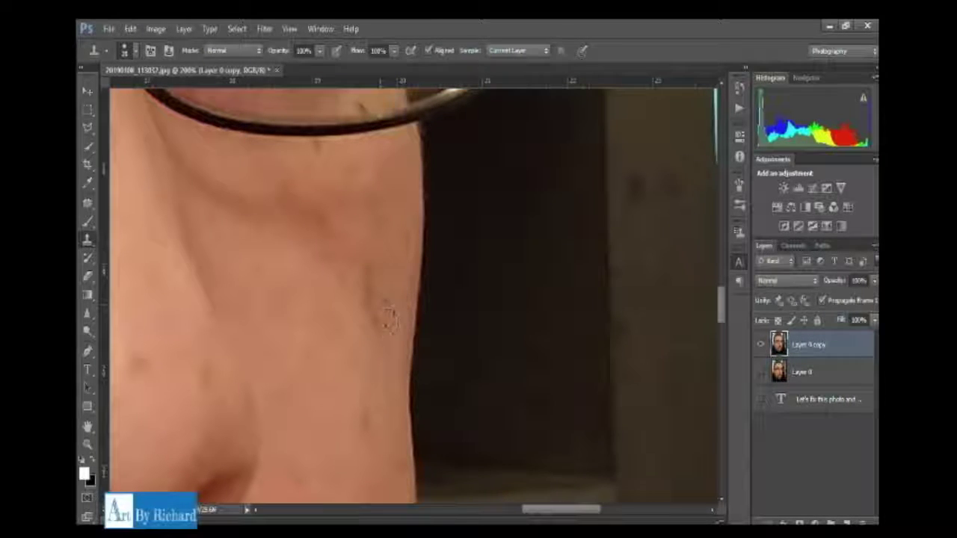
{"action": "left_click", "coordinate": [381, 289]}
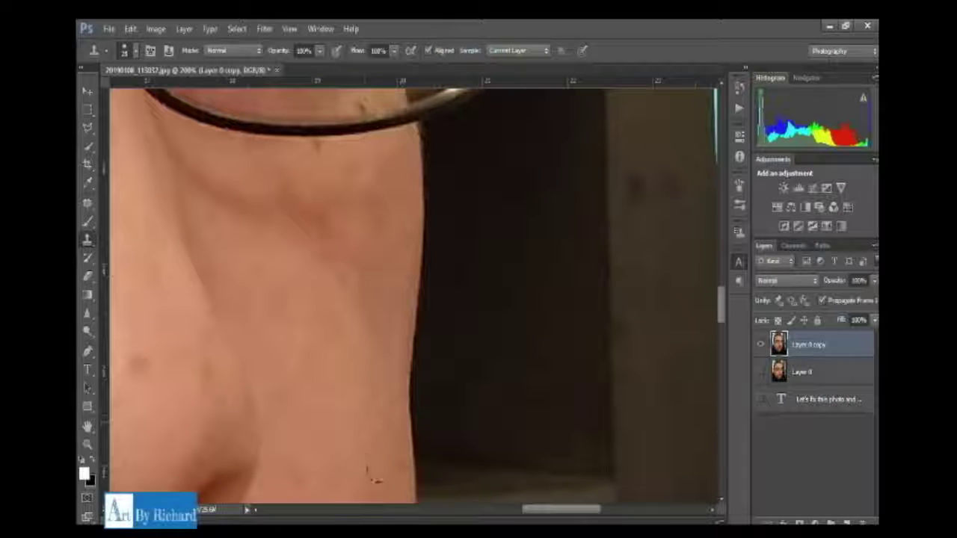
Step: Clone out the dark spots on the far cheek beside the nostril and the blemish on the side of the nose tip
{"action": "left_click_drag", "start_coordinate": [344, 412], "coordinate": [391, 201]}
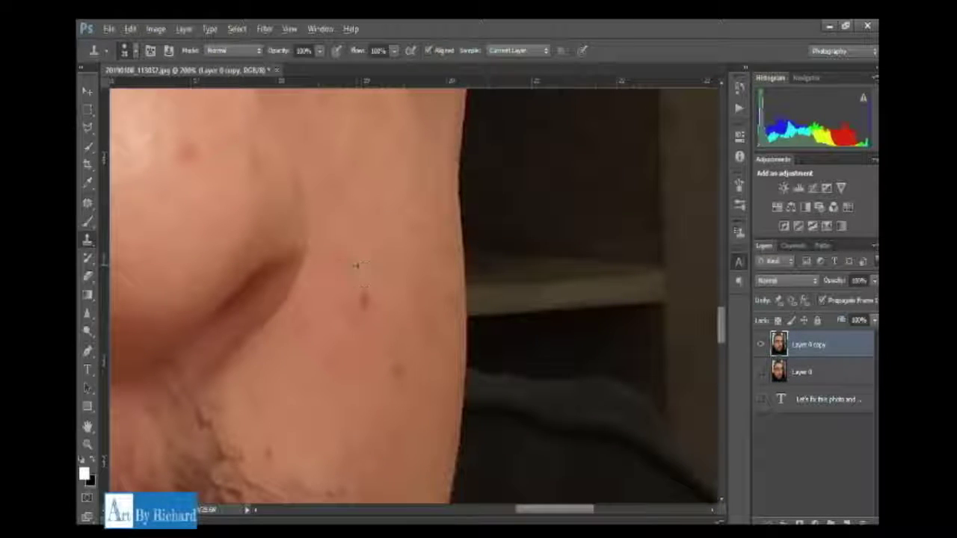
{"action": "left_click", "coordinate": [364, 299]}
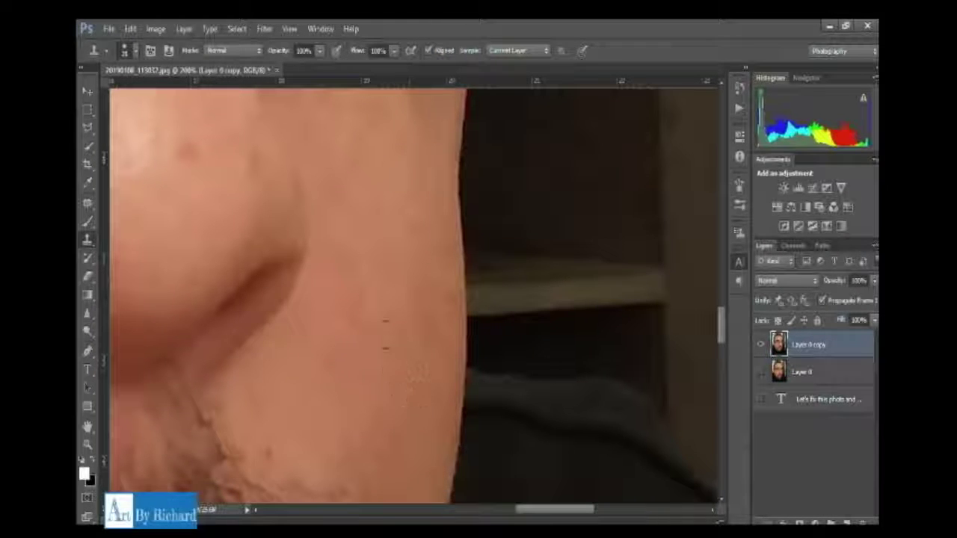
{"action": "left_click_drag", "start_coordinate": [389, 243], "coordinate": [476, 351]}
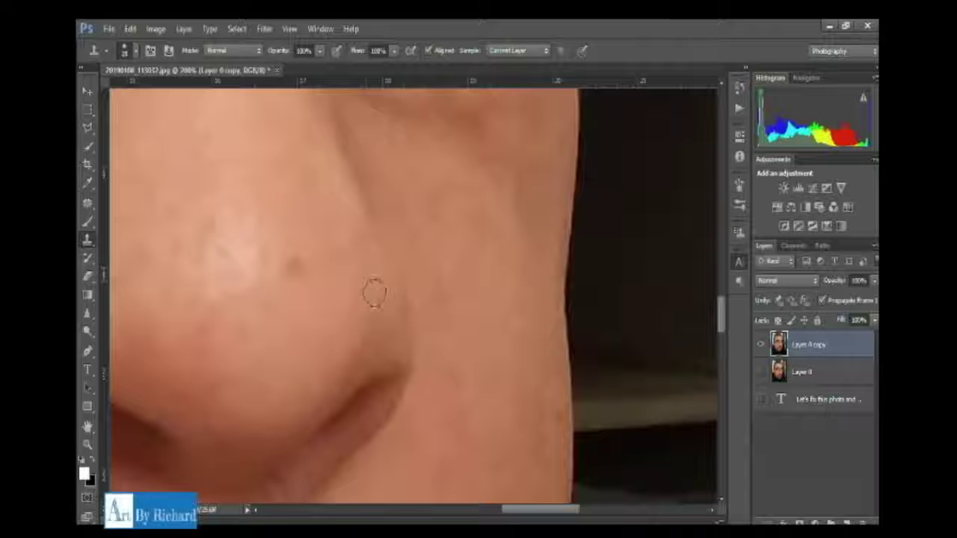
{"action": "left_click", "coordinate": [301, 231], "text": "alt"}
{"action": "mouse_move", "coordinate": [308, 264]}
{"action": "left_mouse_down"}
{"action": "mouse_move", "coordinate": [309, 282]}
{"action": "mouse_move", "coordinate": [297, 275]}
{"action": "left_mouse_up"}
Step: Clone clean skin over the small blemishes on the far cheek just below the rim of the glasses
{"action": "left_click_drag", "start_coordinate": [302, 374], "coordinate": [372, 259]}
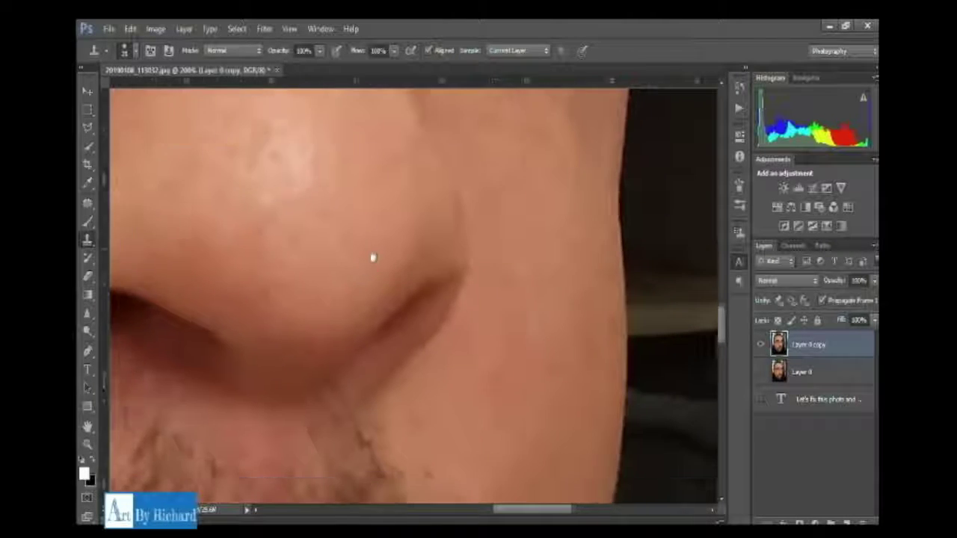
{"action": "left_click_drag", "start_coordinate": [344, 346], "coordinate": [217, 301]}
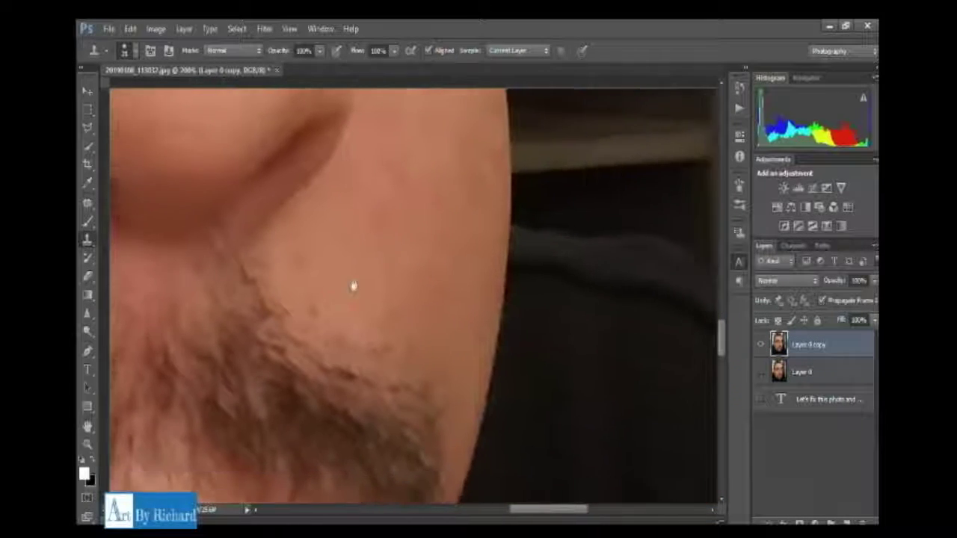
{"action": "mouse_move", "coordinate": [352, 284]}
{"action": "left_mouse_down"}
{"action": "mouse_move", "coordinate": [371, 154]}
{"action": "mouse_move", "coordinate": [339, 440]}
{"action": "mouse_move", "coordinate": [362, 319]}
{"action": "mouse_move", "coordinate": [355, 415]}
{"action": "mouse_move", "coordinate": [365, 333]}
{"action": "mouse_move", "coordinate": [352, 293]}
{"action": "left_mouse_up"}
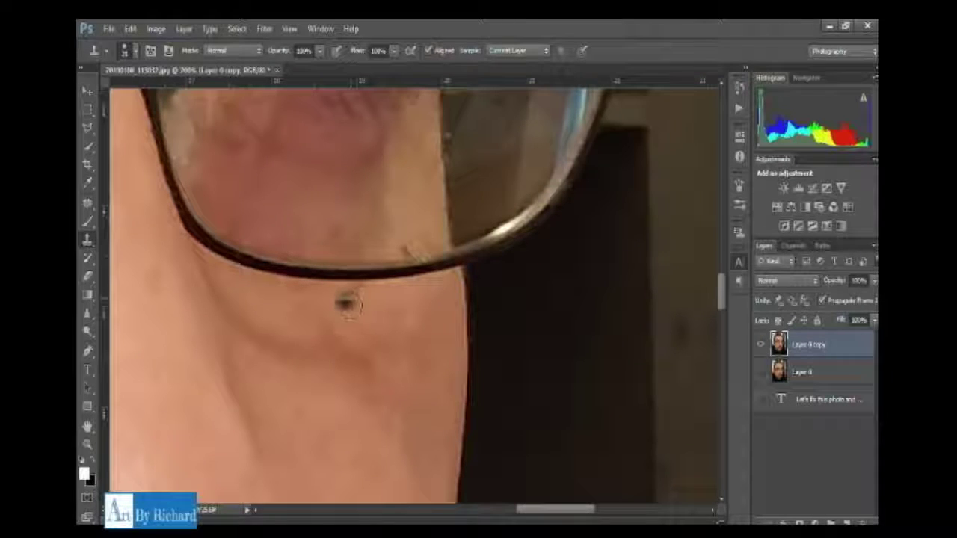
{"action": "left_click", "coordinate": [350, 303]}
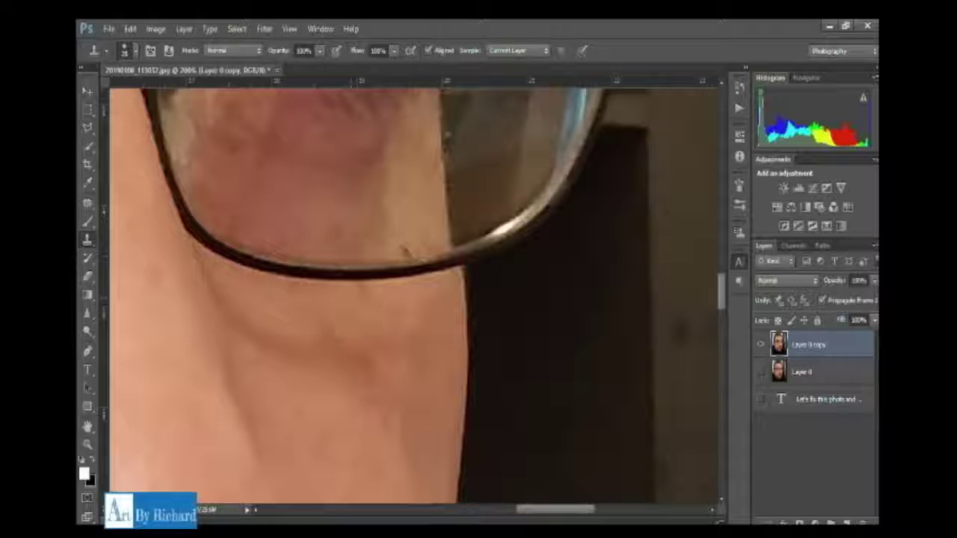
{"action": "left_click", "coordinate": [377, 317]}
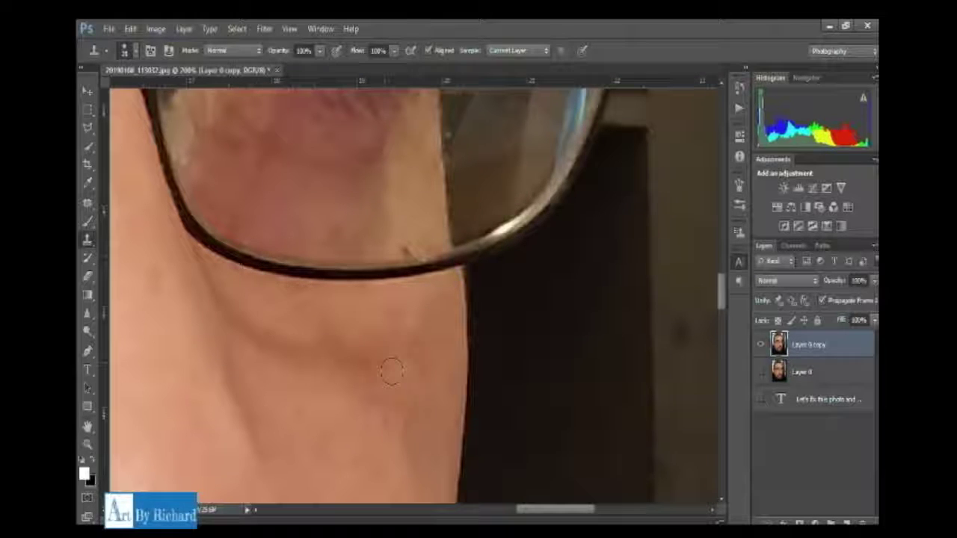
Step: Sample skin inside the far lens and clone out the small dark mark just above its lower rim
{"action": "left_click_drag", "start_coordinate": [344, 359], "coordinate": [381, 410]}
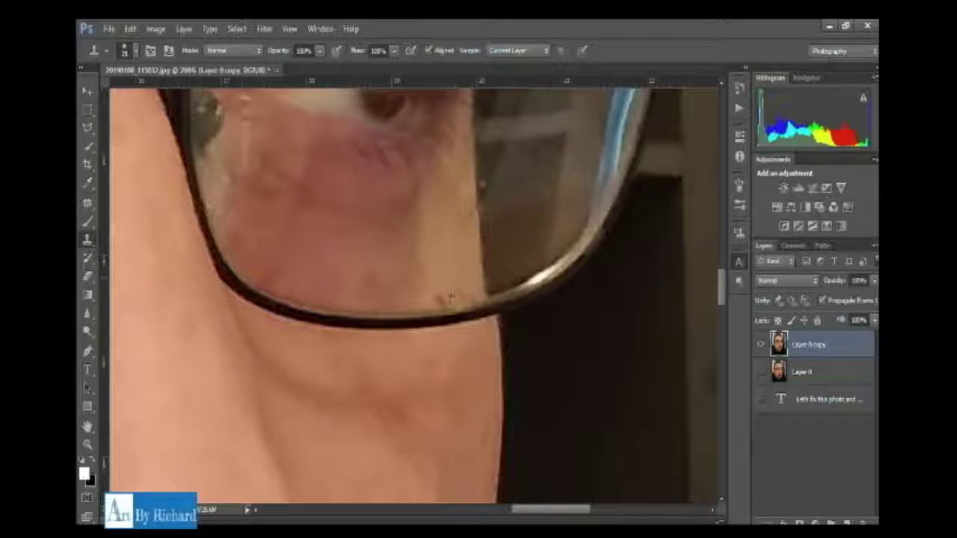
{"action": "left_click", "coordinate": [451, 297], "text": "alt"}
{"action": "left_click", "coordinate": [449, 302]}
Step: Clone out the large dark spot on the near cheek beside the nose, sampling clean skin on its nose side
{"action": "left_click_drag", "start_coordinate": [314, 397], "coordinate": [542, 293]}
{"action": "mouse_move", "coordinate": [317, 368]}
{"action": "left_mouse_down"}
{"action": "mouse_move", "coordinate": [496, 299]}
{"action": "mouse_move", "coordinate": [490, 312]}
{"action": "left_mouse_up"}
{"action": "left_click_drag", "start_coordinate": [306, 312], "coordinate": [336, 157]}
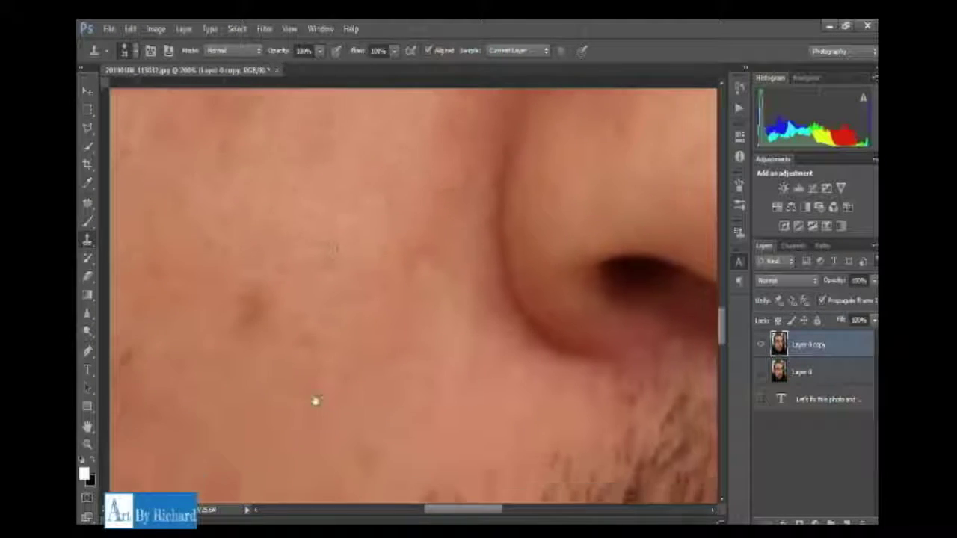
{"action": "left_click_drag", "start_coordinate": [316, 401], "coordinate": [376, 337]}
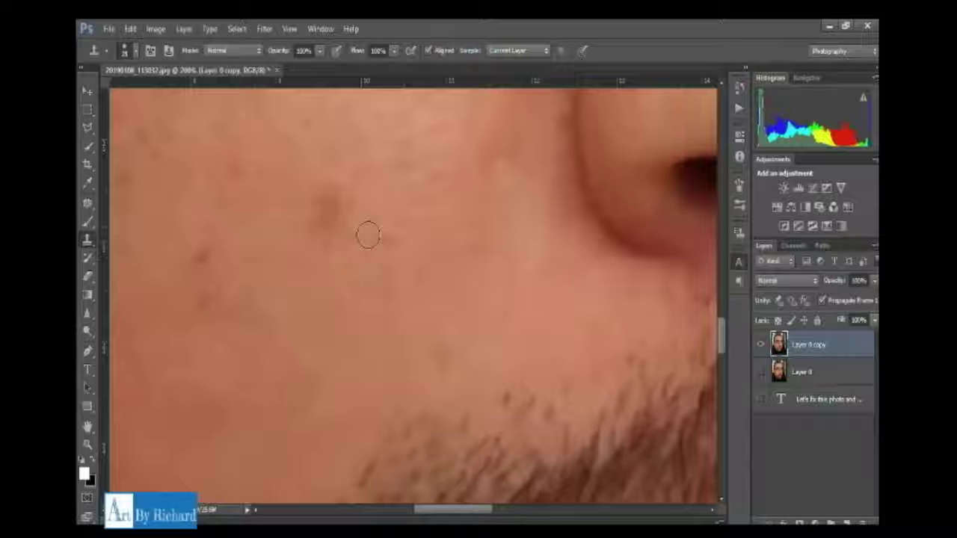
{"action": "key", "text": "ctrl+minus"}
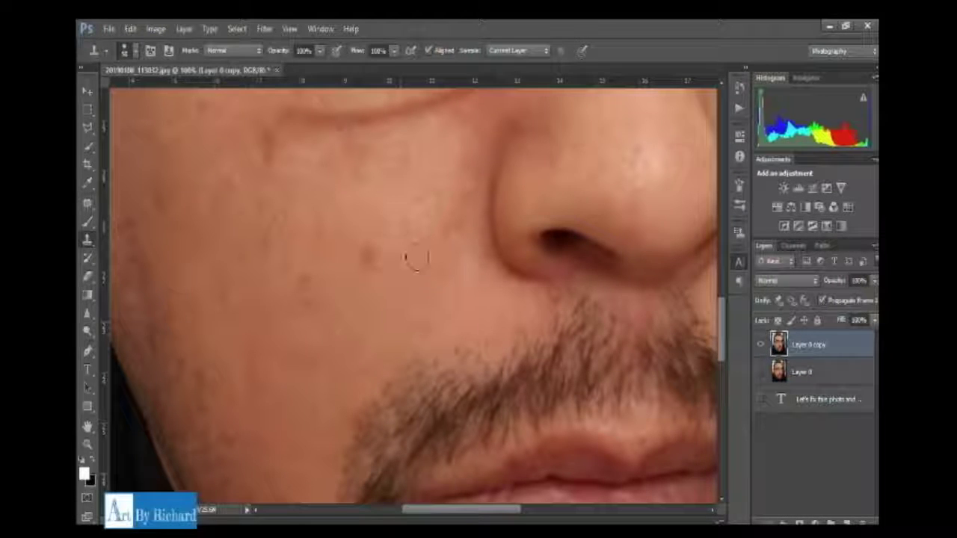
{"action": "left_click", "coordinate": [411, 249], "text": "alt"}
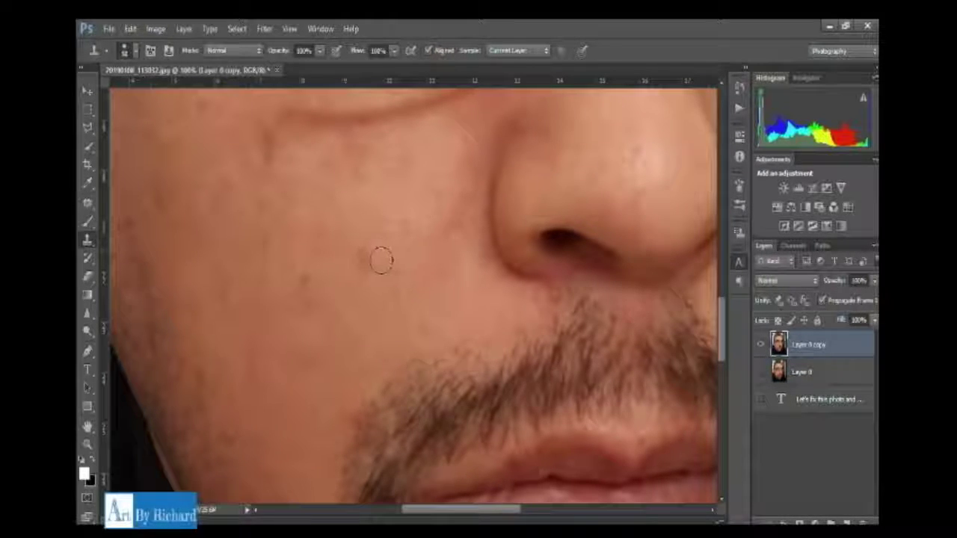
{"action": "left_click", "coordinate": [370, 260]}
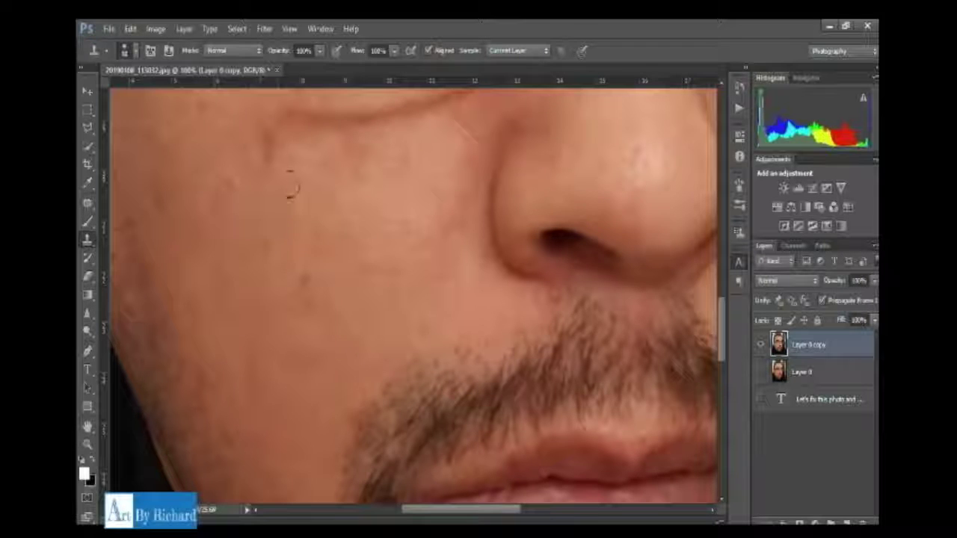
Step: Clone out the dark spot at the outer end of the near under-eye crease and the small one on the mid-cheek
{"action": "left_click", "coordinate": [267, 199], "text": "alt"}
{"action": "left_click", "coordinate": [269, 146]}
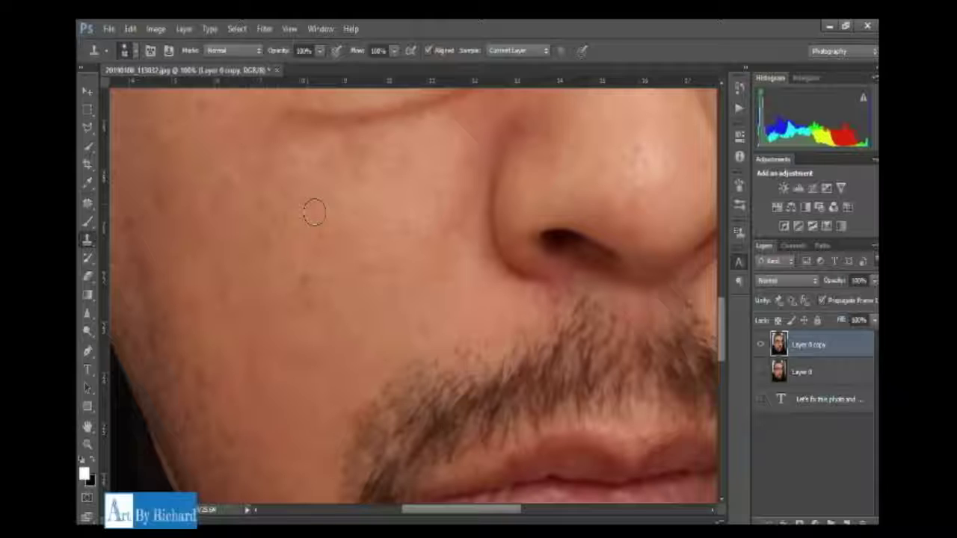
{"action": "left_click_drag", "start_coordinate": [309, 278], "coordinate": [360, 196]}
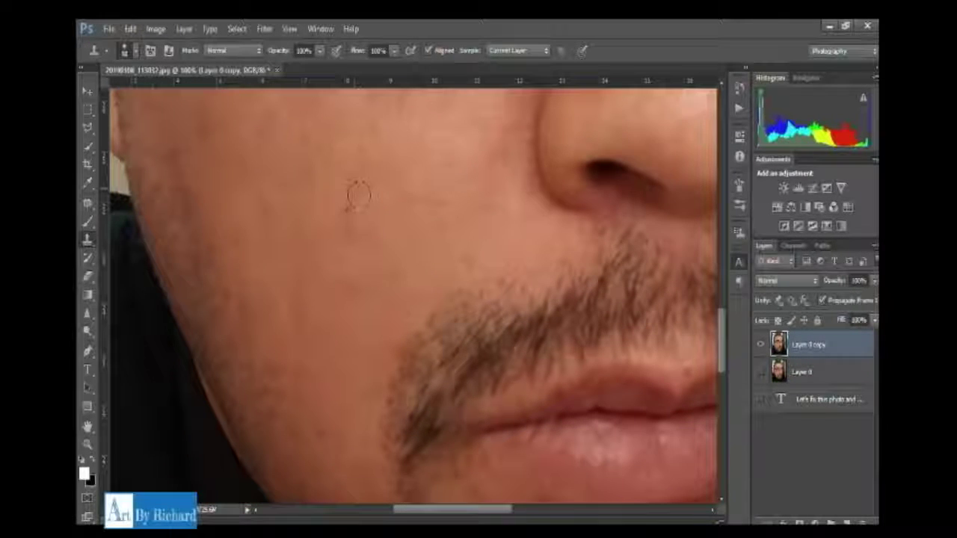
{"action": "left_click", "coordinate": [353, 186], "text": "alt"}
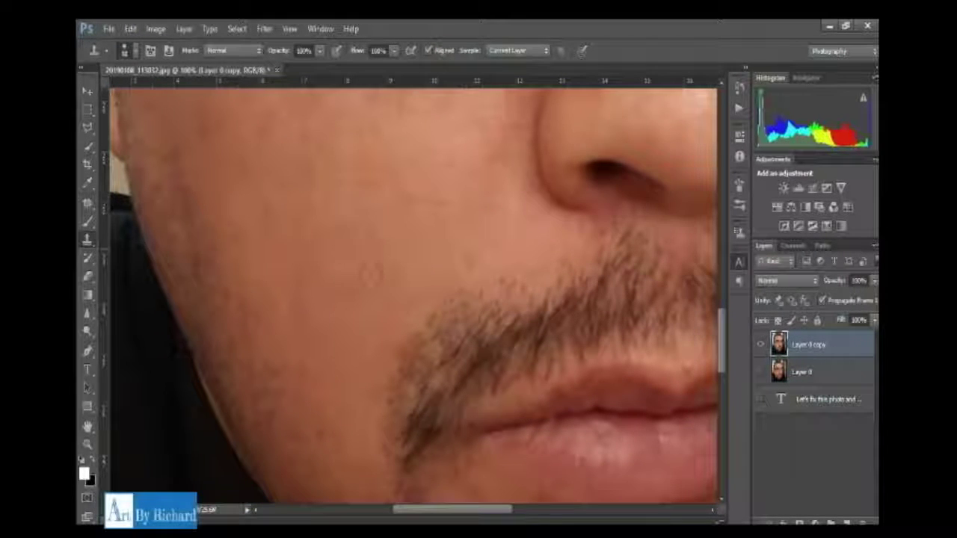
Step: Clone out the pair of dark spots on the near side of the face, between the glasses and the sideburn
{"action": "left_click_drag", "start_coordinate": [301, 233], "coordinate": [355, 396]}
{"action": "left_click_drag", "start_coordinate": [325, 222], "coordinate": [344, 316]}
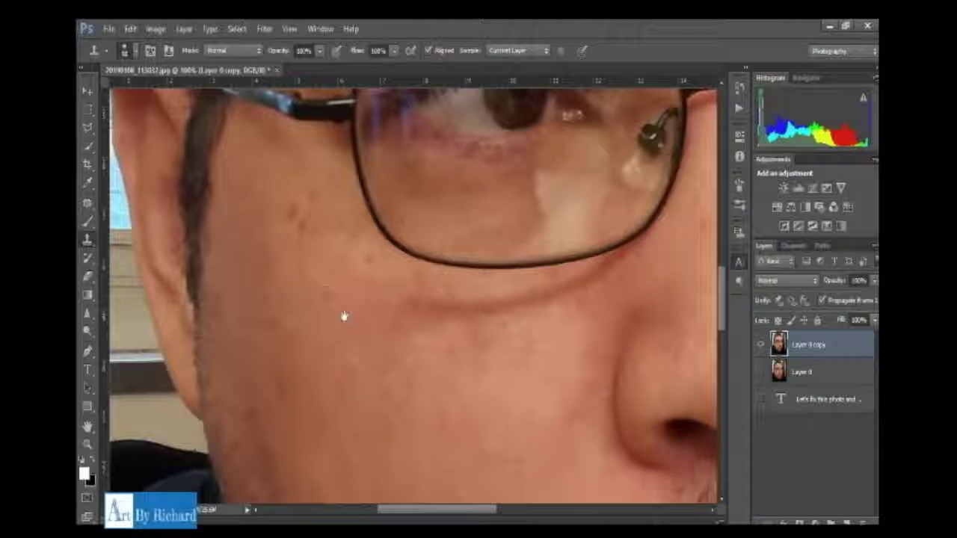
{"action": "left_click", "coordinate": [288, 251], "text": "alt"}
{"action": "left_click", "coordinate": [298, 229]}
{"action": "left_click", "coordinate": [300, 205], "text": "alt"}
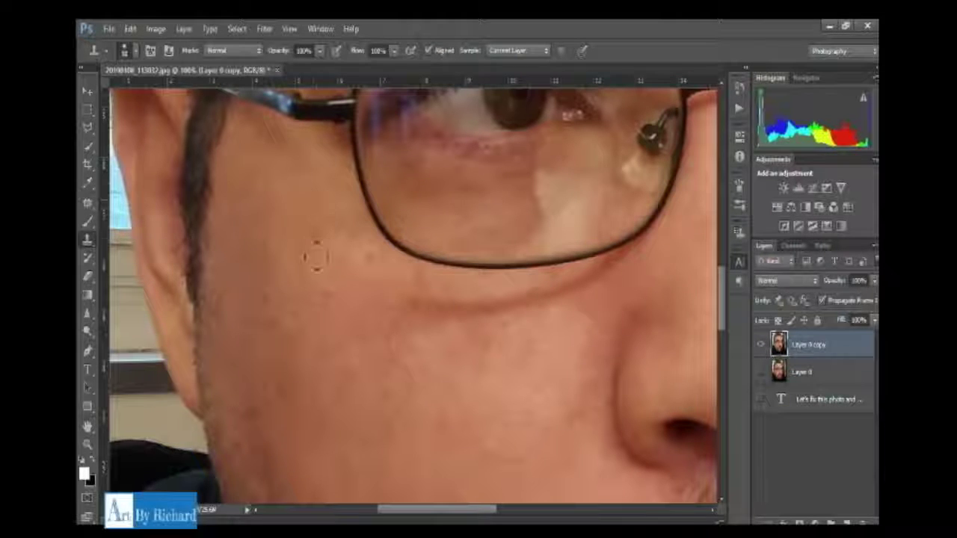
Step: Clone out the small blemishes below the outer corner of the near lens and on the upper cheek beneath it
{"action": "left_click", "coordinate": [330, 238], "text": "alt"}
{"action": "left_click", "coordinate": [371, 267]}
{"action": "left_click", "coordinate": [306, 309]}
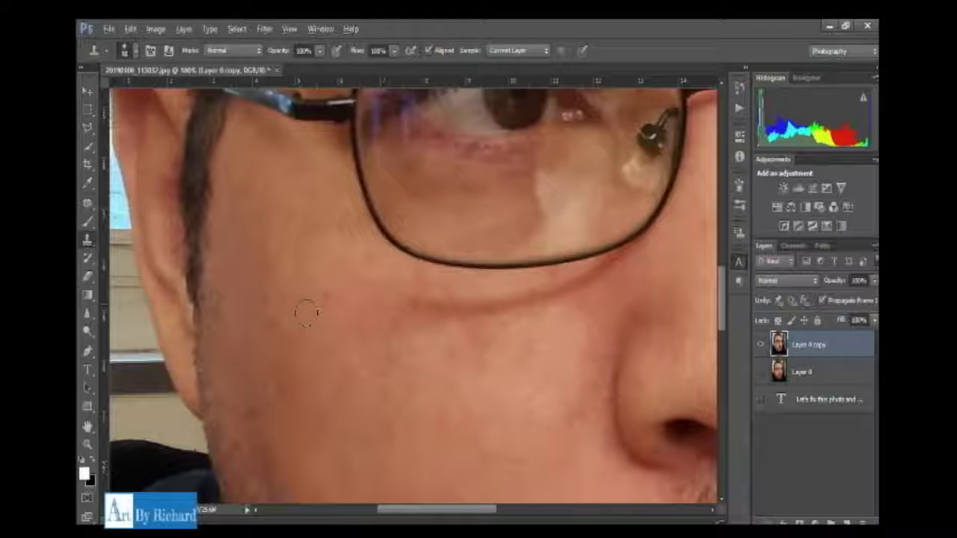
{"action": "left_click", "coordinate": [331, 304]}
Step: Compare the retouched layer with the original Layer 0 over the whole face by toggling visibility, leaving only the retouched copy shown
{"action": "scroll", "coordinate": [430, 327], "scroll_direction": "down", "scroll_amount": 4}
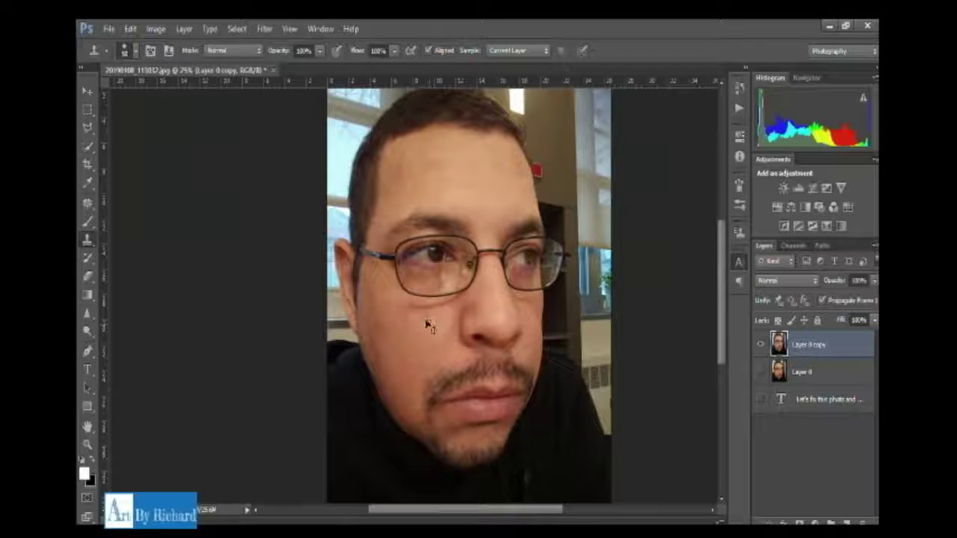
{"action": "scroll", "coordinate": [431, 326], "scroll_direction": "down", "scroll_amount": 1}
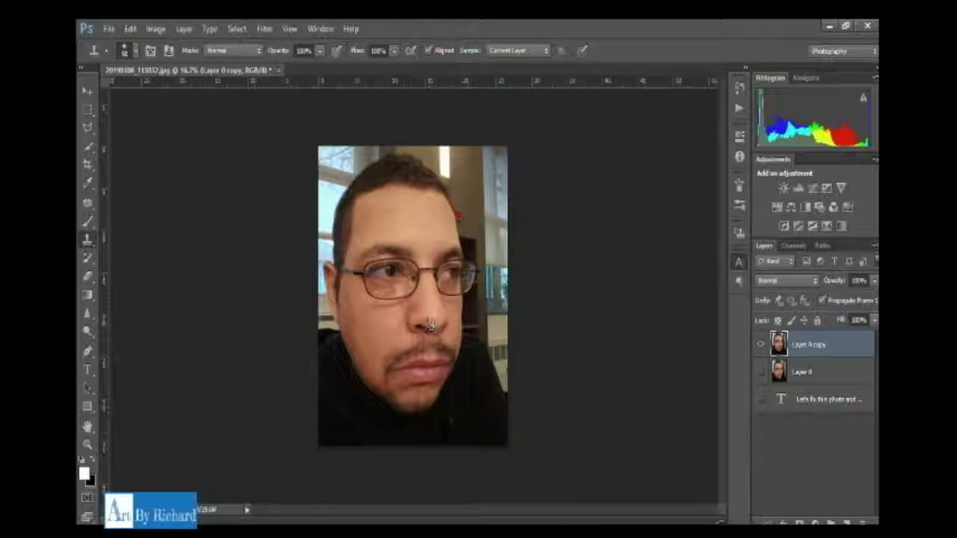
{"action": "key", "text": "ctrl+plus"}
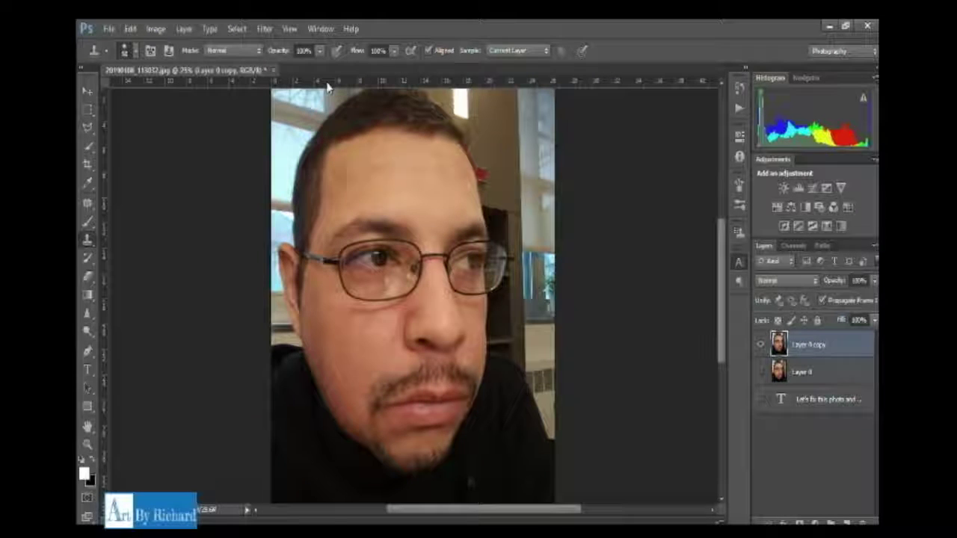
{"action": "left_click", "coordinate": [762, 348]}
{"action": "left_click", "coordinate": [762, 348]}
{"action": "left_click", "coordinate": [762, 346]}
{"action": "left_click", "coordinate": [762, 346]}
{"action": "left_click", "coordinate": [762, 346]}
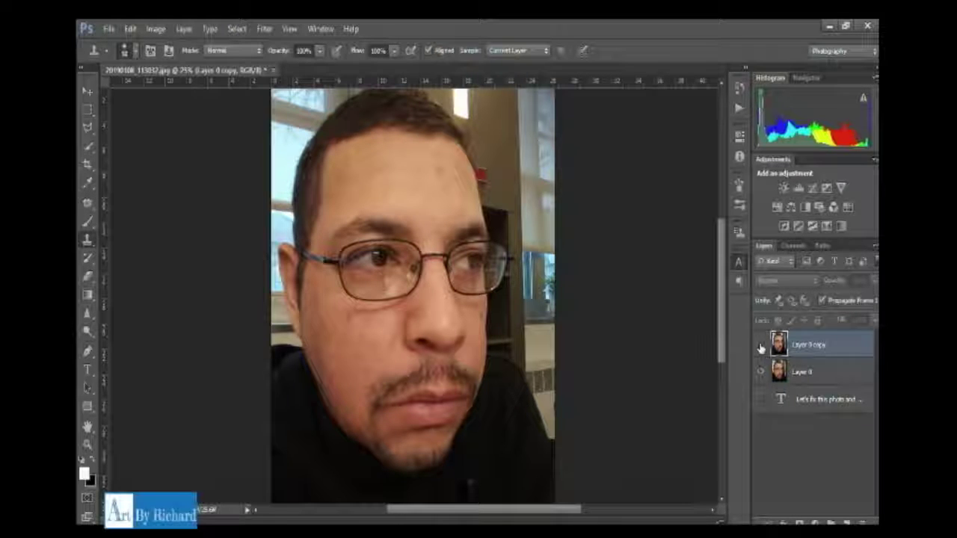
{"action": "left_click", "coordinate": [762, 347]}
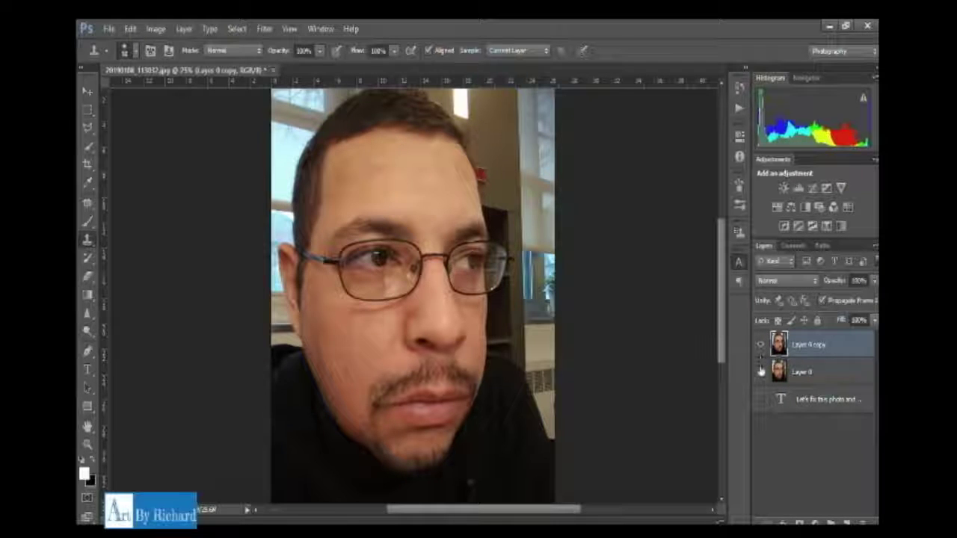
{"action": "left_click", "coordinate": [762, 371]}
Step: Rename the retouched Layer 0 copy as Edited
{"action": "double_click", "coordinate": [820, 346]}
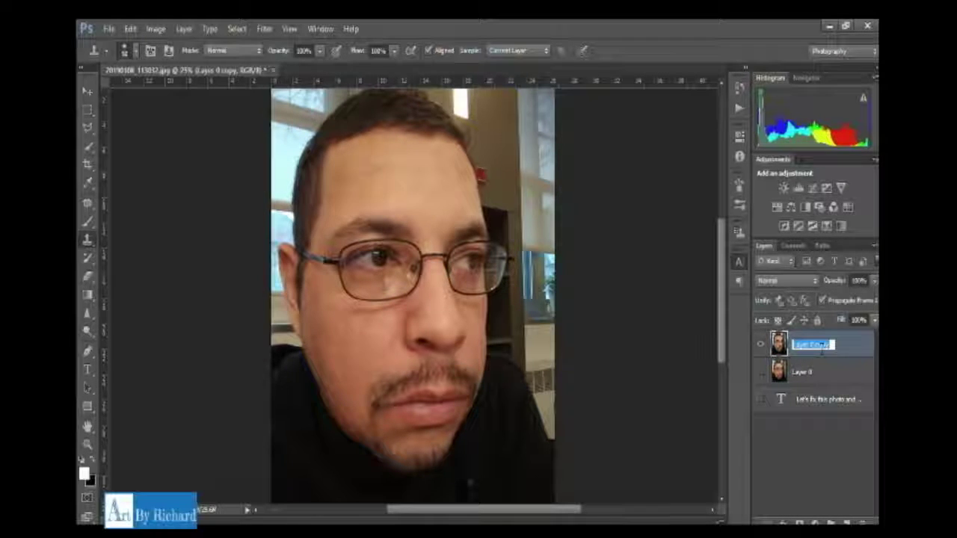
{"action": "key", "text": "BackSpace"}
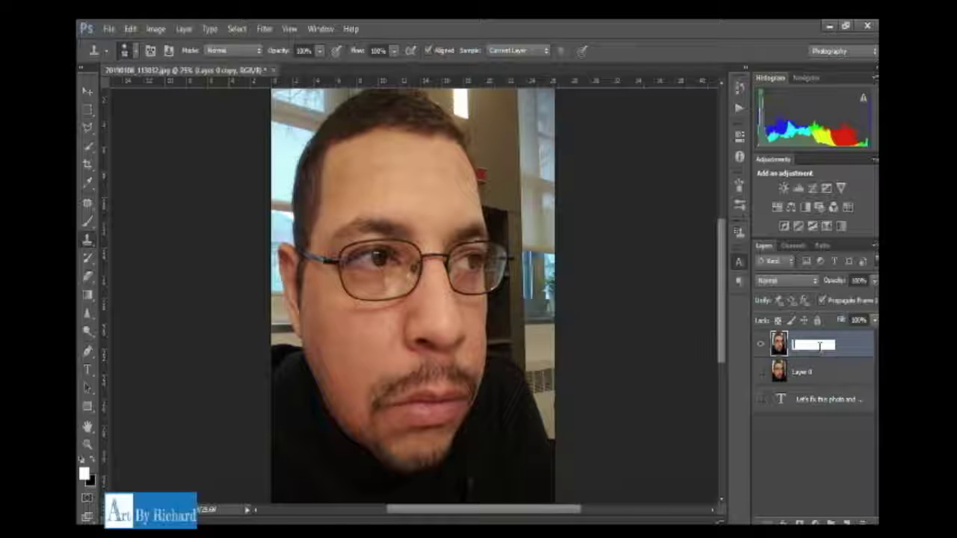
{"action": "type", "text": "Ed"}
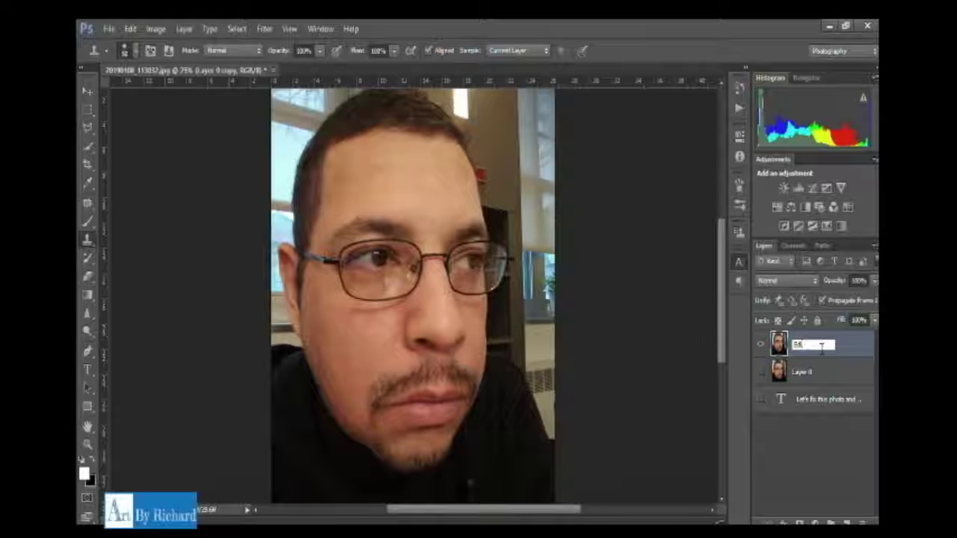
{"action": "type", "text": "ited"}
Step: Rename the untouched Layer 0 as original and leave no layer selected
{"action": "double_click", "coordinate": [802, 372]}
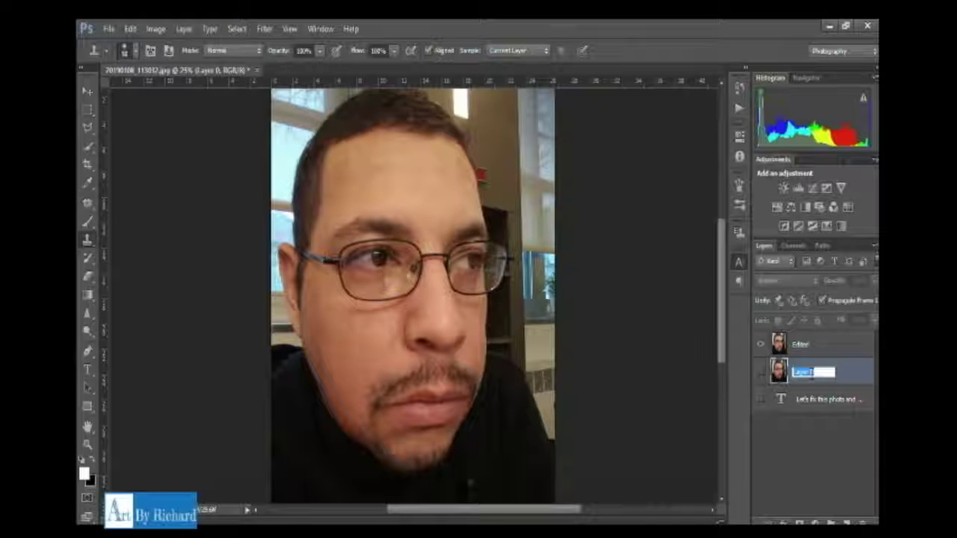
{"action": "type", "text": "or"}
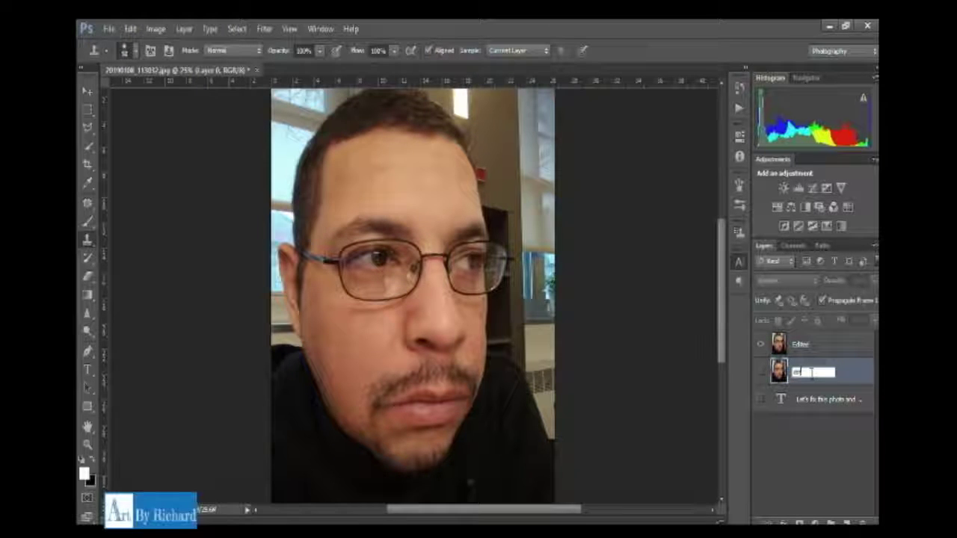
{"action": "type", "text": "igin"}
{"action": "type", "text": "ginal"}
{"action": "key", "text": "Return"}
{"action": "left_click", "coordinate": [819, 460]}
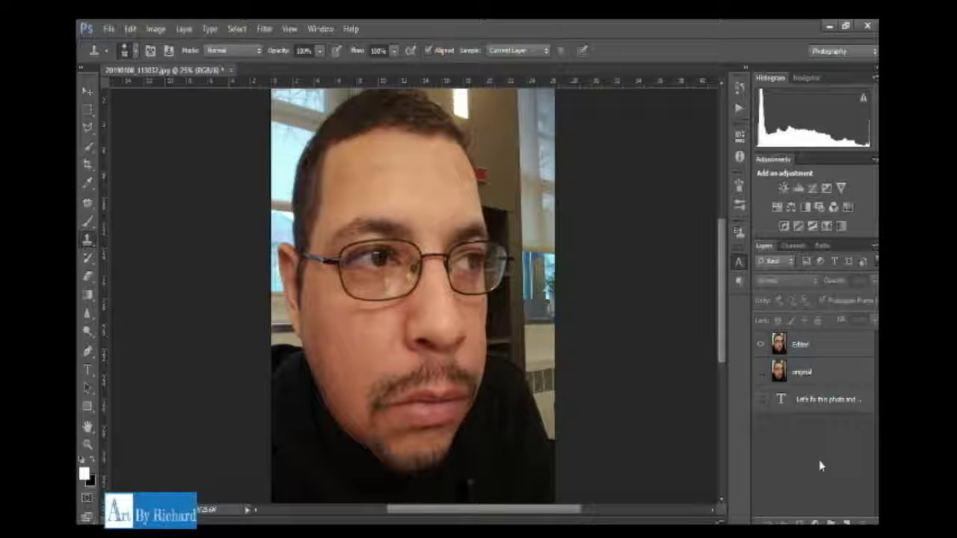
Step: Switch the original layer's visibility on and off again, and make the Edited layer active
{"action": "left_click", "coordinate": [761, 372]}
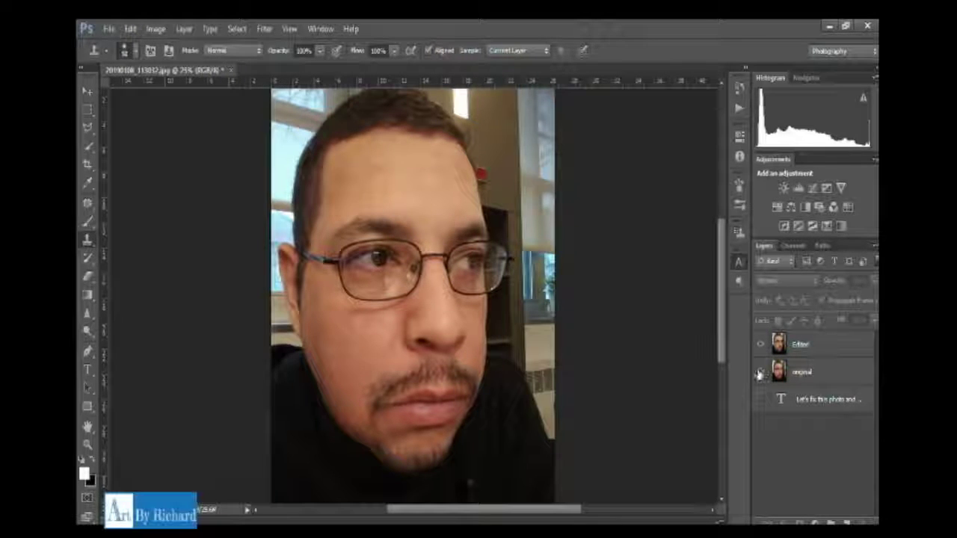
{"action": "left_click", "coordinate": [762, 372]}
{"action": "left_click", "coordinate": [798, 343]}
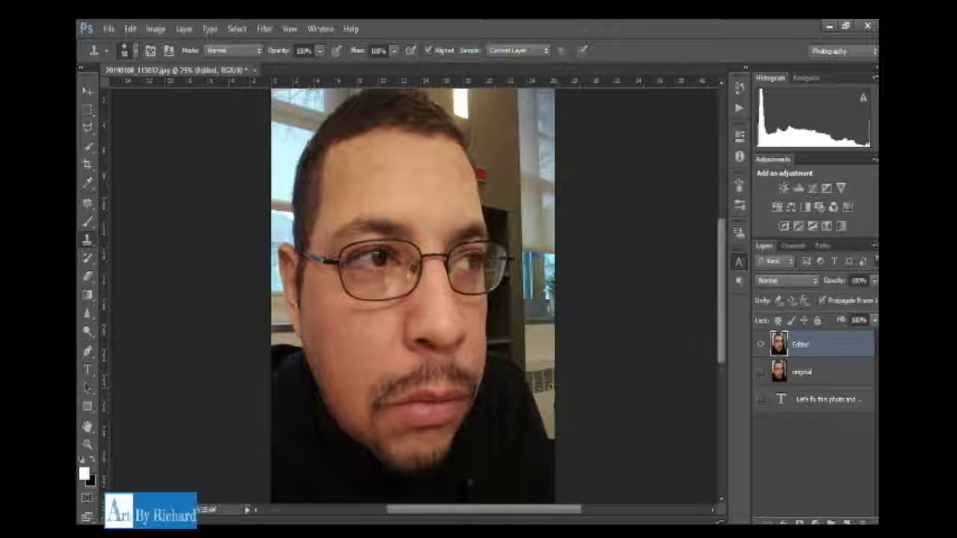
Step: Clone dark fabric over the upper end of the light streak on the black sweater beside the lower lip
{"action": "scroll", "coordinate": [391, 379], "scroll_direction": "up", "scroll_amount": 5}
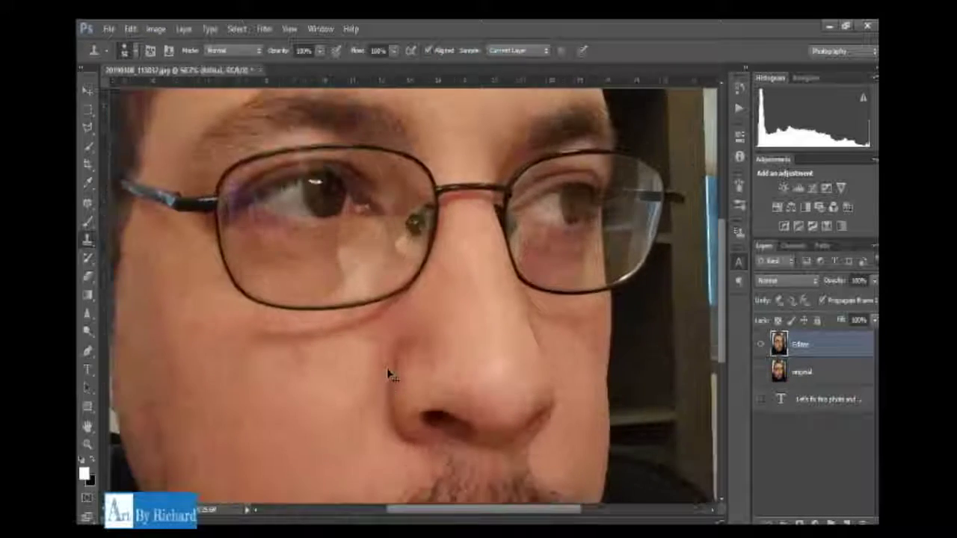
{"action": "scroll", "coordinate": [391, 379], "scroll_direction": "up", "scroll_amount": 5}
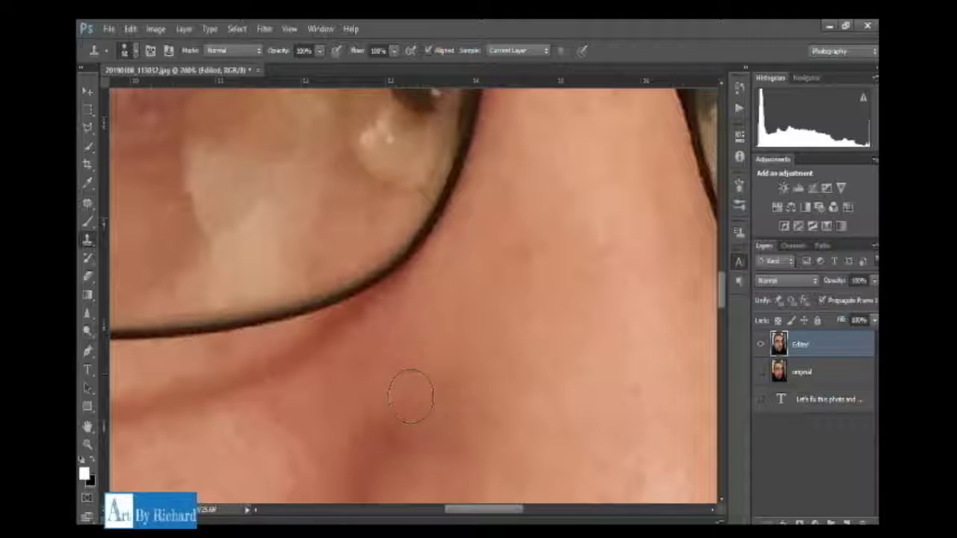
{"action": "mouse_move", "coordinate": [411, 421]}
{"action": "left_mouse_down"}
{"action": "mouse_move", "coordinate": [307, 263]}
{"action": "mouse_move", "coordinate": [299, 225]}
{"action": "left_mouse_up"}
{"action": "left_click_drag", "start_coordinate": [397, 419], "coordinate": [329, 194]}
{"action": "left_click_drag", "start_coordinate": [472, 449], "coordinate": [450, 344]}
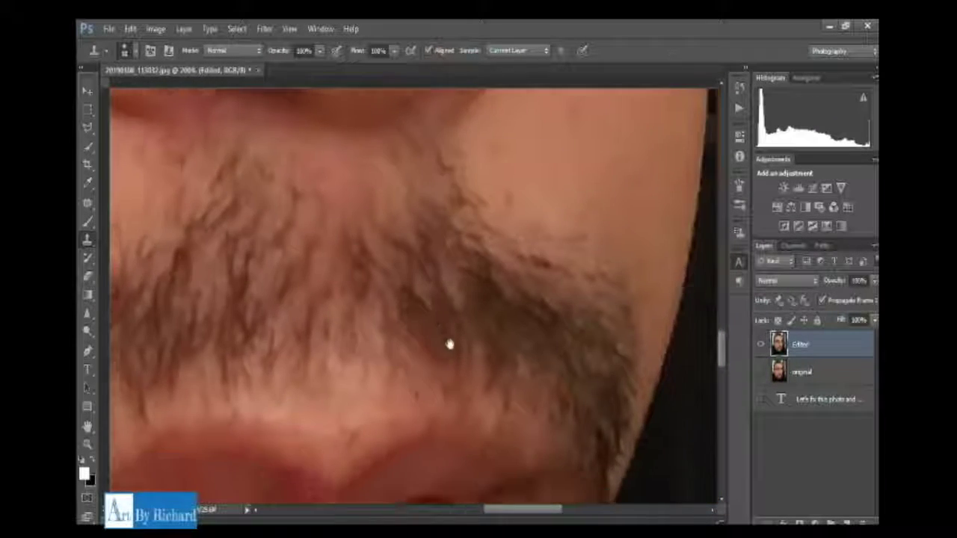
{"action": "scroll", "coordinate": [449, 344], "scroll_direction": "down", "scroll_amount": 10}
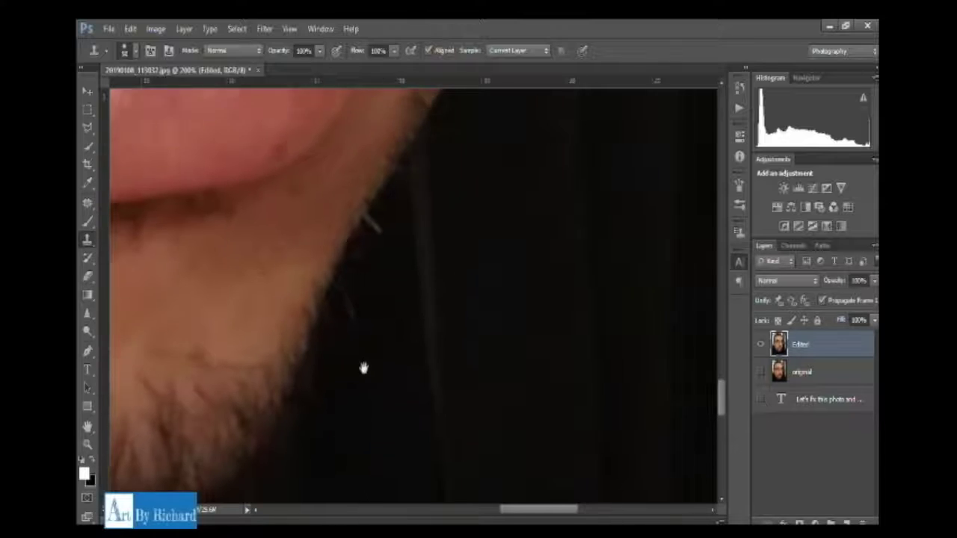
{"action": "left_click_drag", "start_coordinate": [364, 368], "coordinate": [333, 410]}
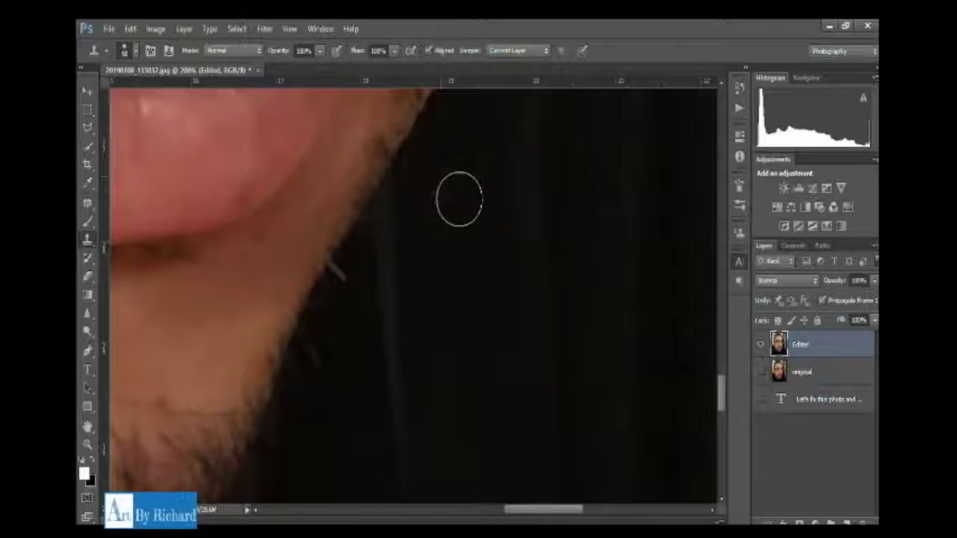
{"action": "left_click", "coordinate": [440, 175], "text": "alt"}
{"action": "left_click", "coordinate": [440, 173], "text": "alt"}
{"action": "mouse_move", "coordinate": [437, 211]}
{"action": "left_mouse_down"}
{"action": "mouse_move", "coordinate": [415, 246]}
{"action": "mouse_move", "coordinate": [425, 216]}
{"action": "mouse_move", "coordinate": [412, 262]}
{"action": "mouse_move", "coordinate": [437, 255]}
{"action": "mouse_move", "coordinate": [395, 322]}
{"action": "mouse_move", "coordinate": [430, 282]}
{"action": "mouse_move", "coordinate": [428, 294]}
{"action": "left_mouse_up"}
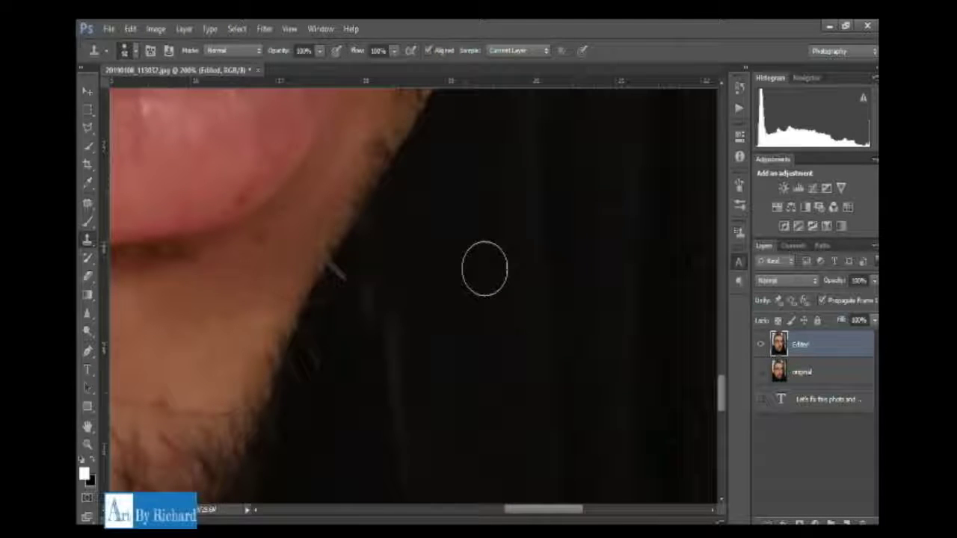
Step: Clone out the middle stretch of the light streak on the sweater, alongside the chin
{"action": "left_click", "coordinate": [431, 270], "text": "alt"}
{"action": "mouse_move", "coordinate": [400, 333]}
{"action": "left_mouse_down"}
{"action": "mouse_move", "coordinate": [412, 331]}
{"action": "mouse_move", "coordinate": [397, 295]}
{"action": "mouse_move", "coordinate": [410, 288]}
{"action": "mouse_move", "coordinate": [413, 314]}
{"action": "left_mouse_up"}
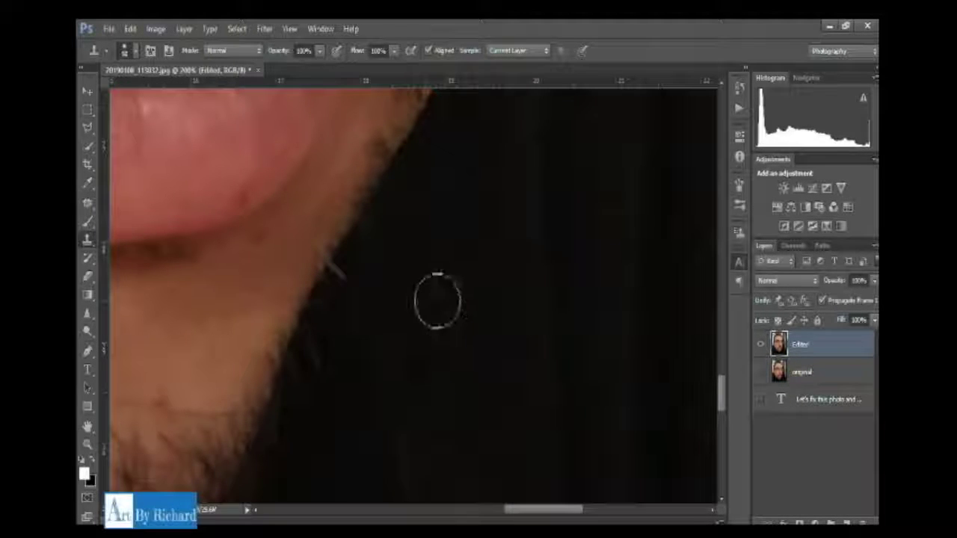
{"action": "left_click", "coordinate": [409, 272], "text": "alt"}
{"action": "left_click_drag", "start_coordinate": [409, 362], "coordinate": [418, 444]}
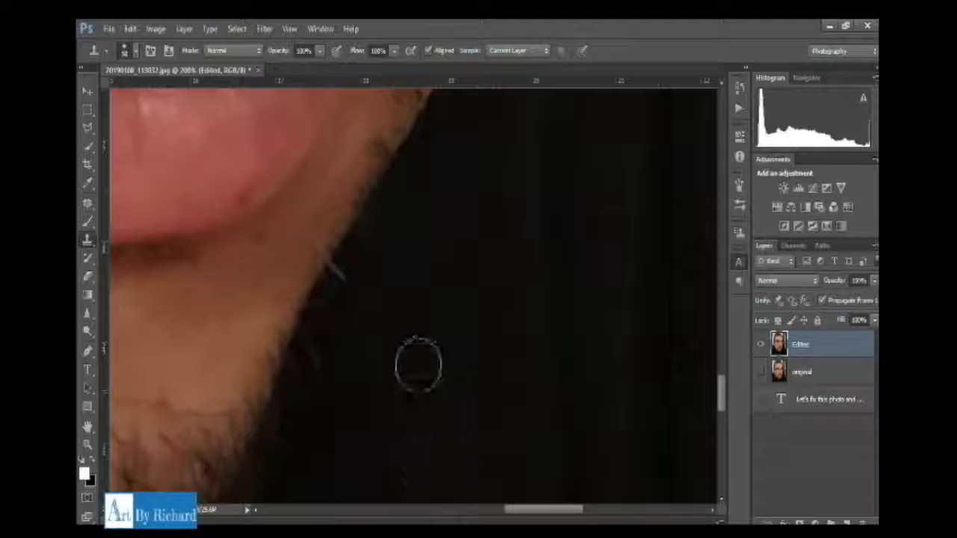
Step: Clone out the thin light line on the sweater below the chin, down to the bright spot
{"action": "left_click_drag", "start_coordinate": [417, 406], "coordinate": [396, 189]}
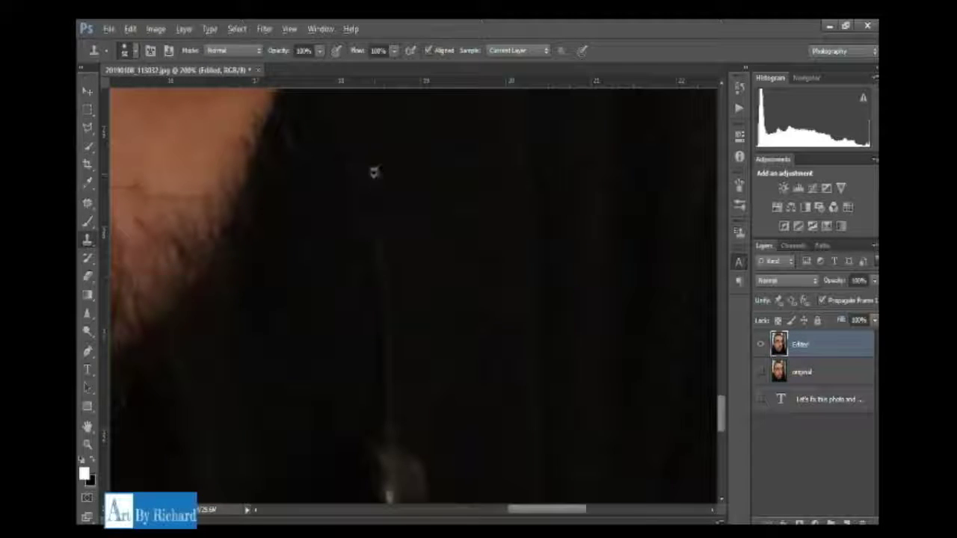
{"action": "left_click", "coordinate": [366, 155], "text": "alt"}
{"action": "mouse_move", "coordinate": [384, 220]}
{"action": "left_mouse_down"}
{"action": "mouse_move", "coordinate": [396, 246]}
{"action": "mouse_move", "coordinate": [383, 304]}
{"action": "left_mouse_up"}
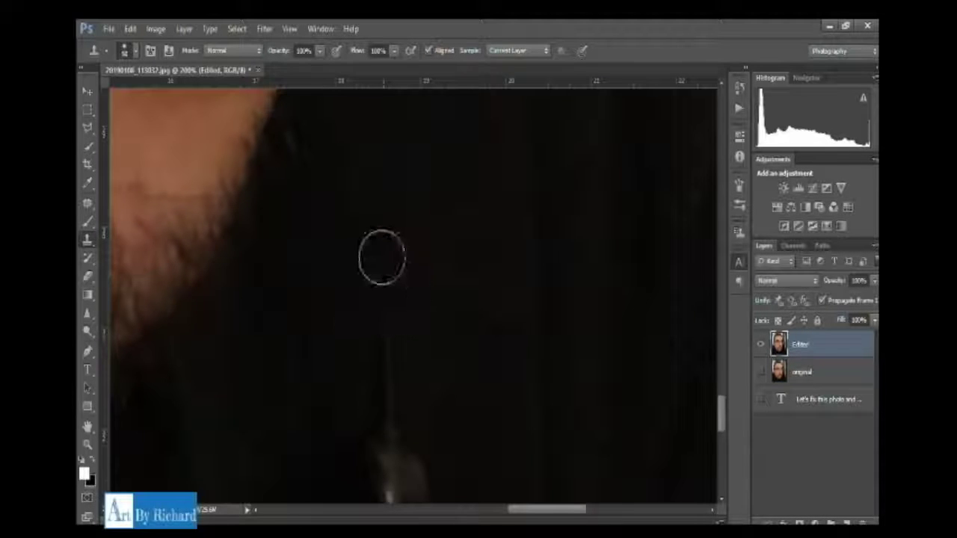
{"action": "mouse_move", "coordinate": [385, 252]}
{"action": "left_mouse_down"}
{"action": "mouse_move", "coordinate": [401, 349]}
{"action": "mouse_move", "coordinate": [402, 338]}
{"action": "left_mouse_up"}
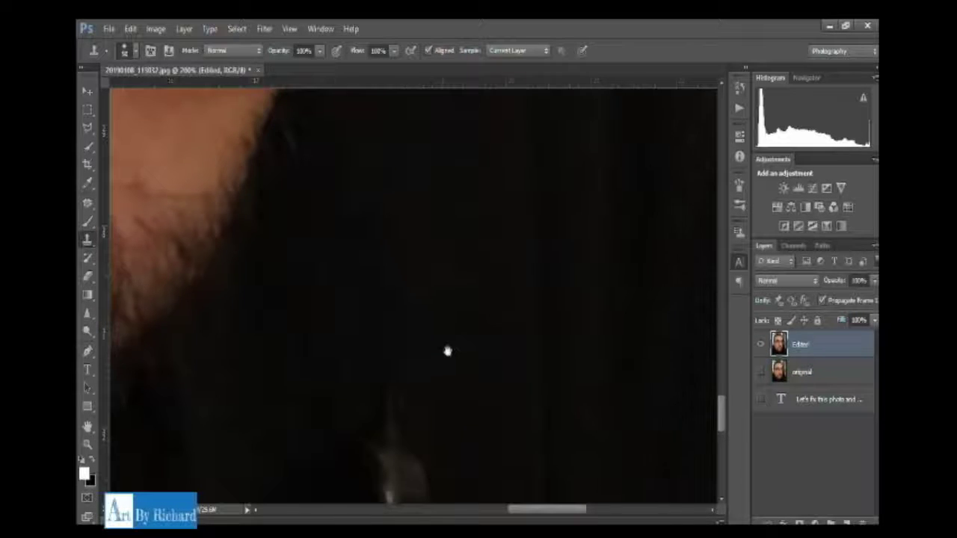
Step: Clone dark fabric over the bright spot on the sweater below the chin and the faint line beneath it
{"action": "left_click_drag", "start_coordinate": [447, 351], "coordinate": [436, 214]}
{"action": "key", "text": "ctrl+minus"}
{"action": "key", "text": "ctrl+minus"}
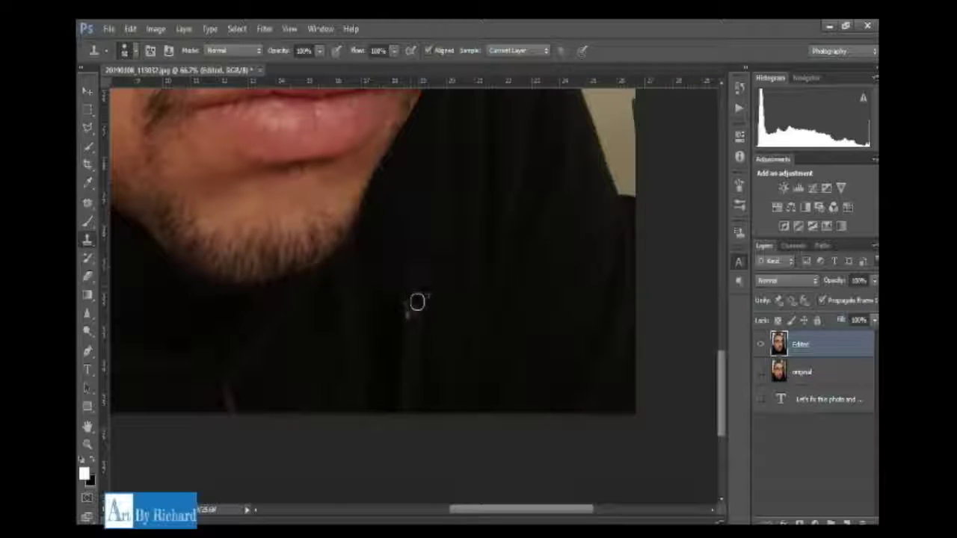
{"action": "mouse_move", "coordinate": [424, 310]}
{"action": "left_mouse_down"}
{"action": "mouse_move", "coordinate": [417, 283]}
{"action": "mouse_move", "coordinate": [424, 340]}
{"action": "mouse_move", "coordinate": [443, 294]}
{"action": "mouse_move", "coordinate": [425, 327]}
{"action": "mouse_move", "coordinate": [424, 417]}
{"action": "left_mouse_up"}
{"action": "left_click", "coordinate": [432, 292], "text": "alt"}
{"action": "left_click", "coordinate": [418, 284], "text": "alt"}
{"action": "left_click", "coordinate": [428, 278], "text": "alt"}
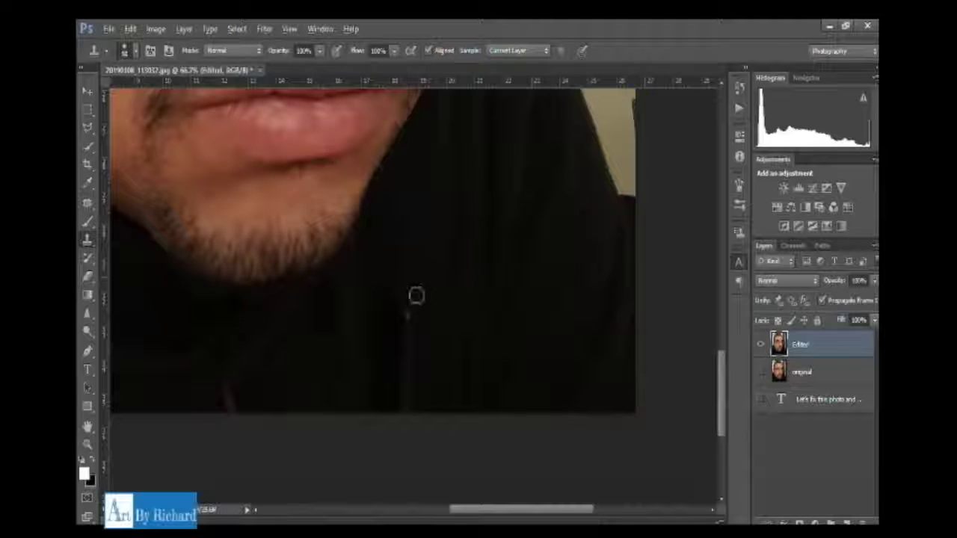
{"action": "left_click_drag", "start_coordinate": [417, 301], "coordinate": [416, 361]}
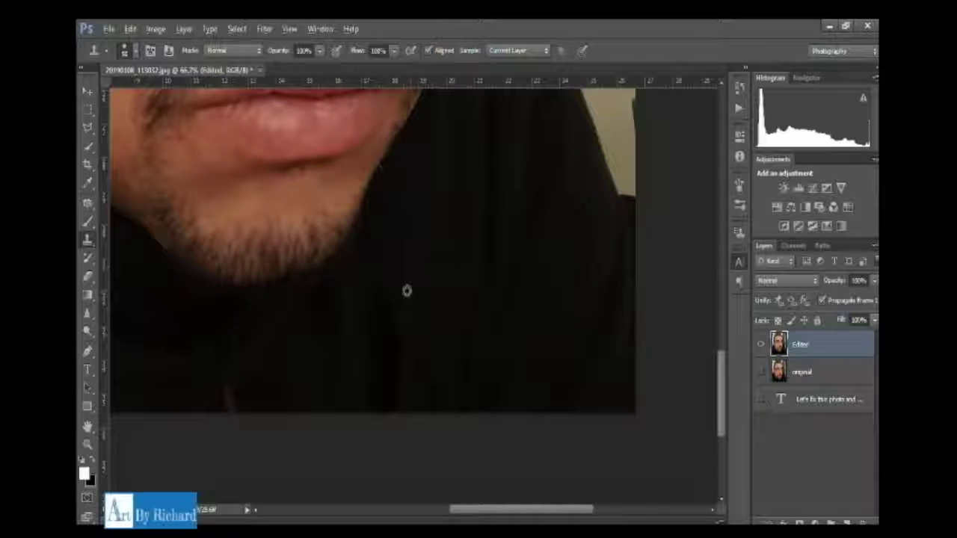
Step: Clone out the remaining traces of the spot and the line running from it to the photo's lower edge
{"action": "left_click", "coordinate": [407, 290], "text": "alt"}
{"action": "mouse_move", "coordinate": [407, 308]}
{"action": "left_mouse_down"}
{"action": "mouse_move", "coordinate": [399, 340]}
{"action": "mouse_move", "coordinate": [393, 324]}
{"action": "mouse_move", "coordinate": [391, 334]}
{"action": "left_mouse_up"}
{"action": "left_click", "coordinate": [383, 304], "text": "alt"}
{"action": "left_click", "coordinate": [395, 309], "text": "alt"}
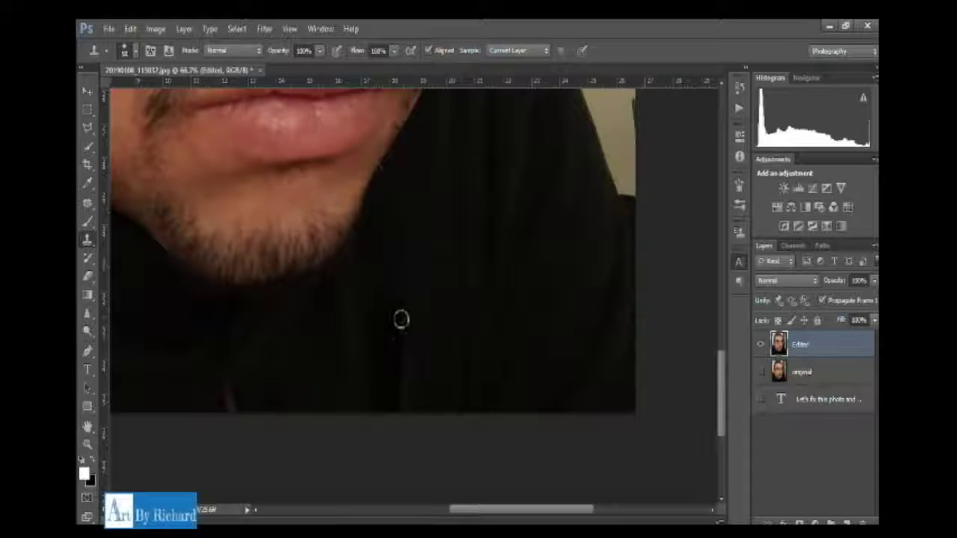
{"action": "left_click", "coordinate": [385, 319], "text": "alt"}
{"action": "mouse_move", "coordinate": [407, 312]}
{"action": "left_mouse_down"}
{"action": "mouse_move", "coordinate": [407, 371]}
{"action": "mouse_move", "coordinate": [398, 370]}
{"action": "mouse_move", "coordinate": [408, 427]}
{"action": "left_mouse_up"}
Step: Set the clone opacity to 73% and blend the retouched sweater area with a larger brush
{"action": "left_click", "coordinate": [438, 296]}
{"action": "key", "text": "7"}
{"action": "key", "text": "3"}
{"action": "left_click", "coordinate": [441, 293], "text": "alt"}
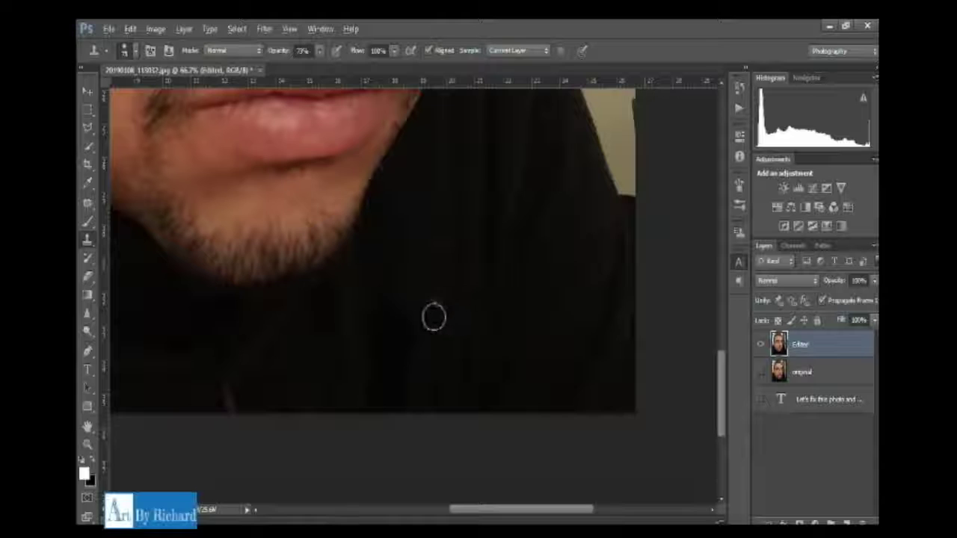
{"action": "mouse_move", "coordinate": [434, 316]}
{"action": "left_mouse_down"}
{"action": "mouse_move", "coordinate": [421, 327]}
{"action": "mouse_move", "coordinate": [425, 391]}
{"action": "left_mouse_up"}
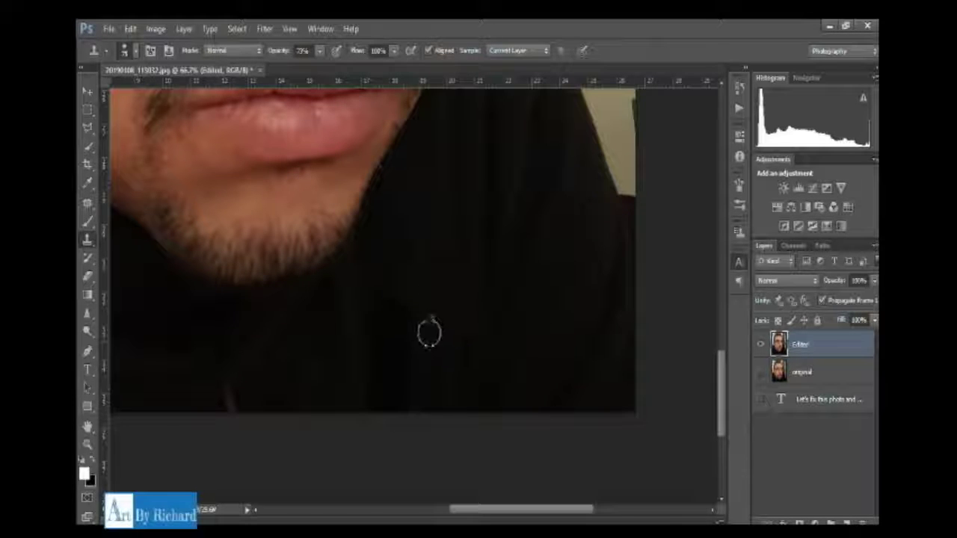
Step: Even out the sweater fabric down to the photo's lower edge with further clone strokes from freshly sampled dark areas
{"action": "left_click", "coordinate": [443, 296], "text": "alt"}
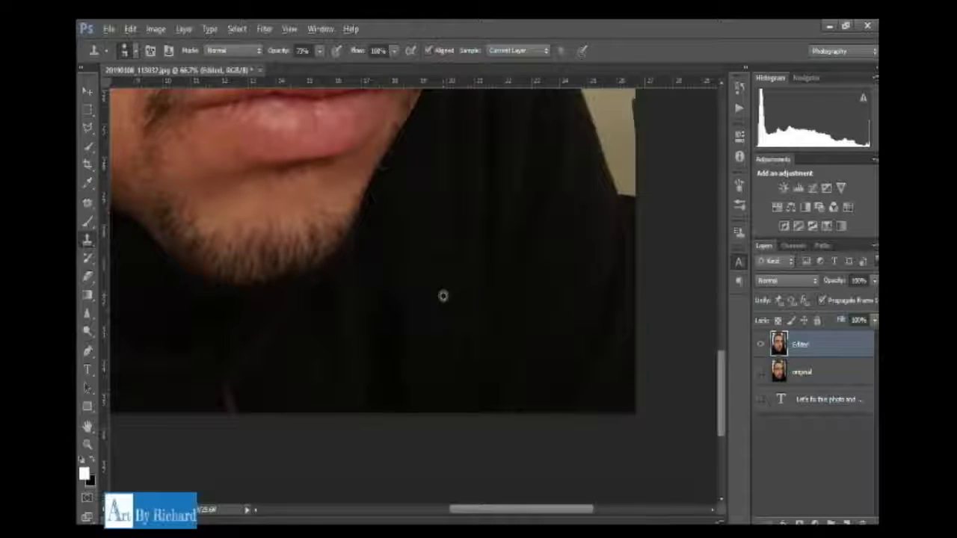
{"action": "left_click_drag", "start_coordinate": [412, 307], "coordinate": [419, 409]}
{"action": "left_click_drag", "start_coordinate": [420, 352], "coordinate": [419, 423]}
{"action": "left_click", "coordinate": [438, 283], "text": "alt"}
{"action": "left_click_drag", "start_coordinate": [428, 334], "coordinate": [428, 452]}
Step: Smooth the far cheek's outline against the bookshelf by cloning skin into the inward dent below the glasses
{"action": "scroll", "coordinate": [417, 377], "scroll_direction": "down", "scroll_amount": 4}
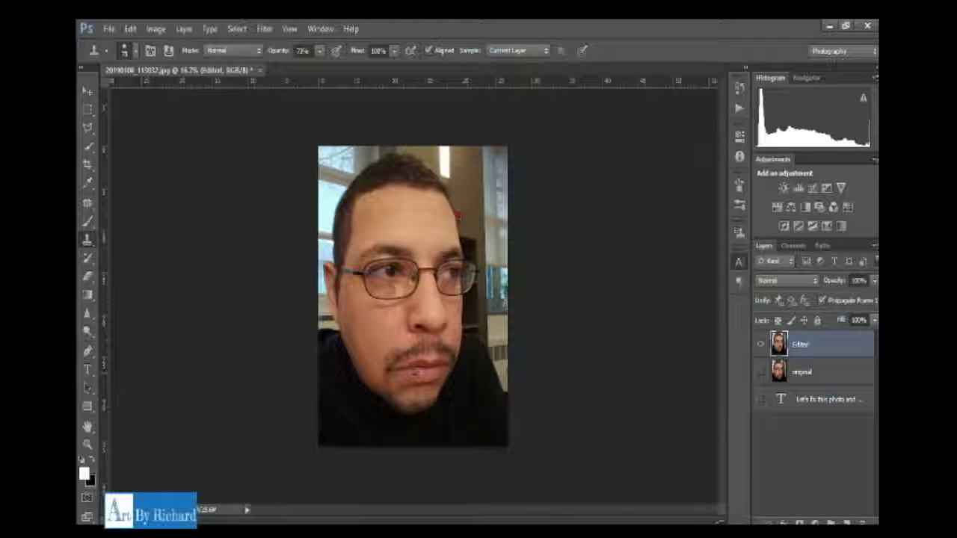
{"action": "scroll", "coordinate": [424, 351], "scroll_direction": "up", "scroll_amount": 4}
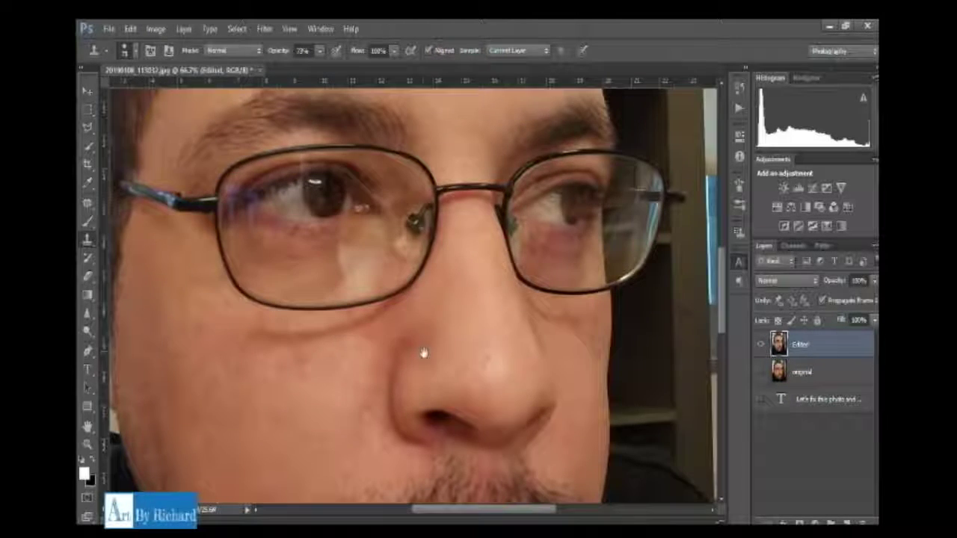
{"action": "left_click_drag", "start_coordinate": [424, 353], "coordinate": [398, 387]}
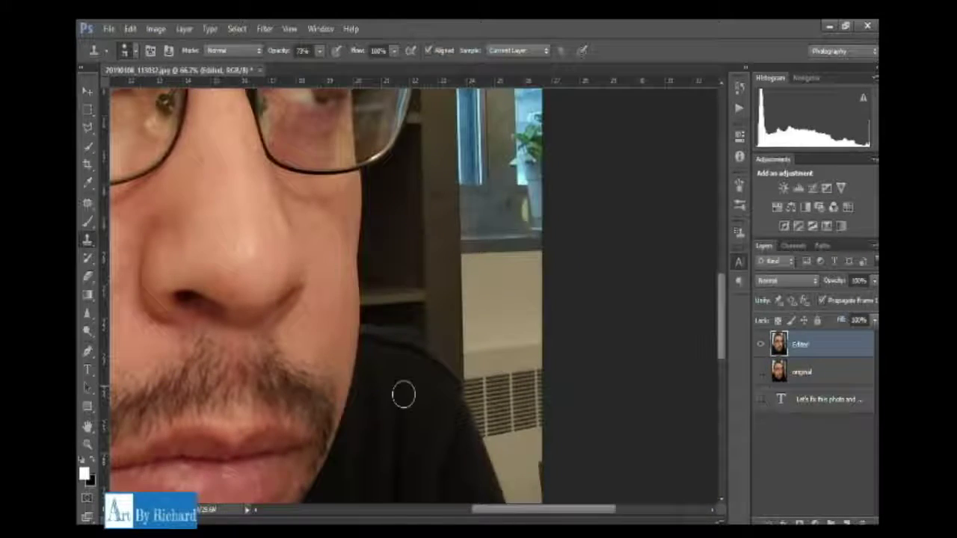
{"action": "scroll", "coordinate": [404, 393], "scroll_direction": "up", "scroll_amount": 2}
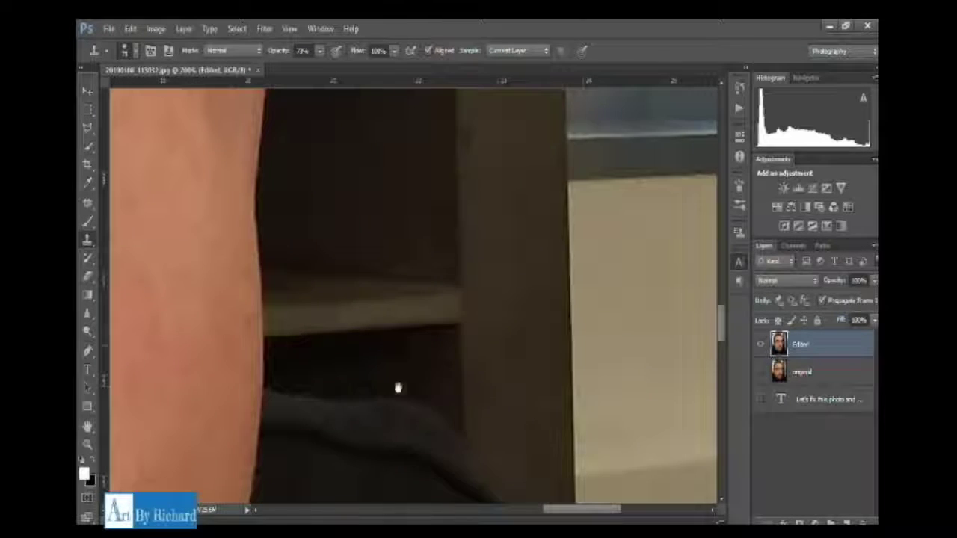
{"action": "left_click_drag", "start_coordinate": [395, 307], "coordinate": [469, 394]}
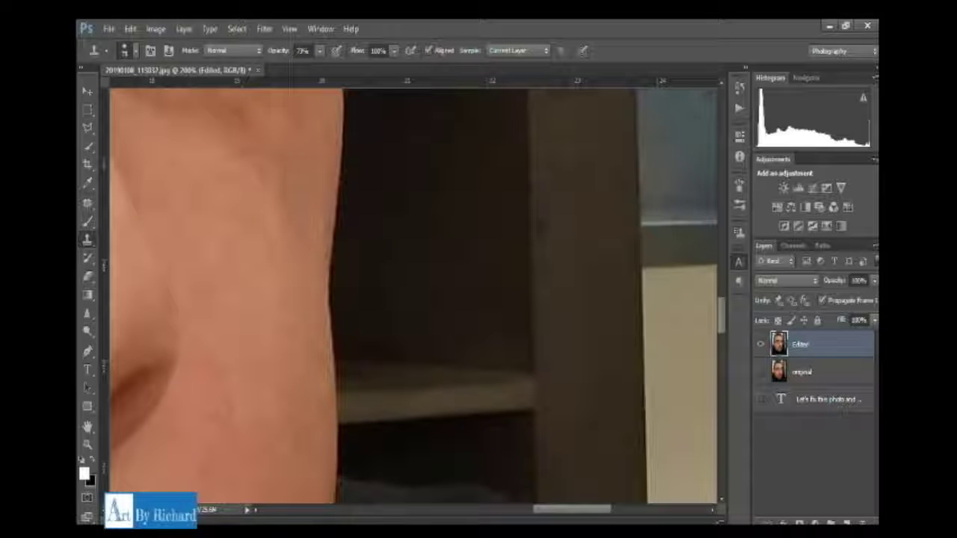
{"action": "key", "text": "space"}
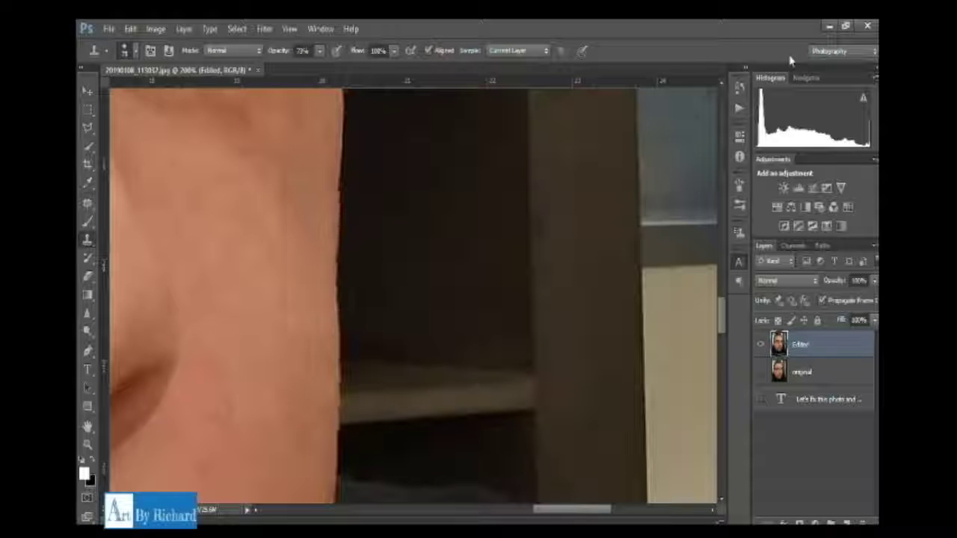
{"action": "left_click_drag", "start_coordinate": [634, 153], "coordinate": [649, 213]}
Step: Show the original layer beneath and toggle the Edited layer's visibility to compare the whole retouched photo with the original
{"action": "key", "text": "ctrl+minus"}
{"action": "key", "text": "ctrl+minus"}
{"action": "key", "text": "ctrl+minus"}
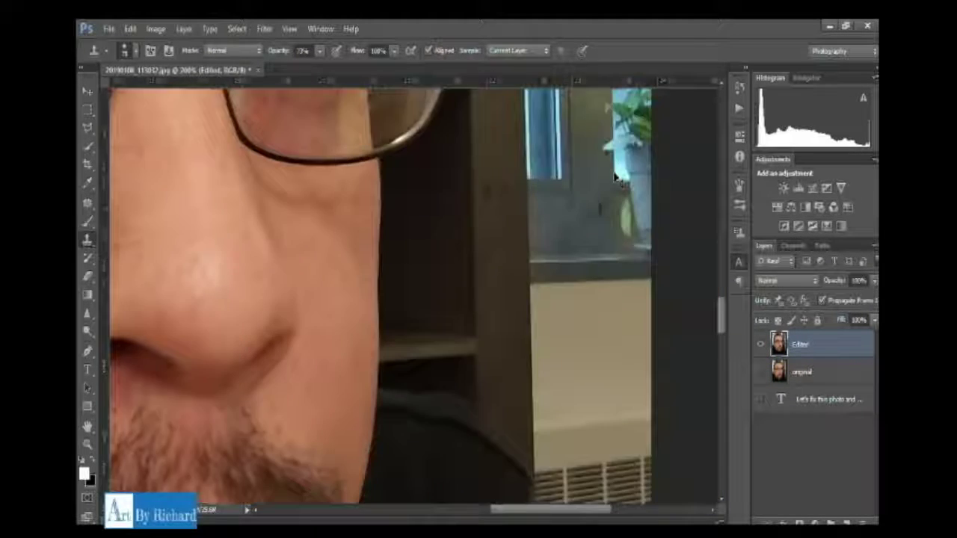
{"action": "key", "text": "ctrl+minus"}
{"action": "key", "text": "ctrl+minus"}
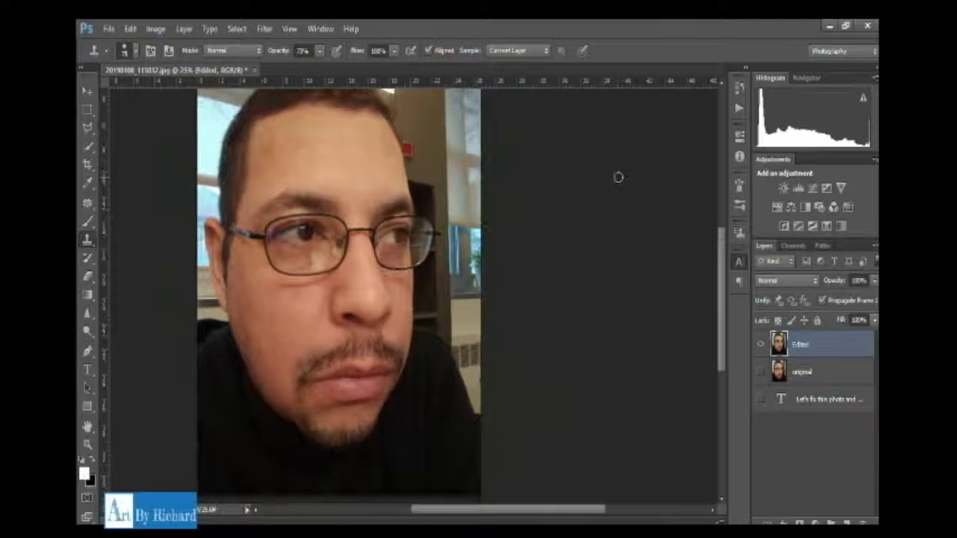
{"action": "left_click", "coordinate": [761, 372]}
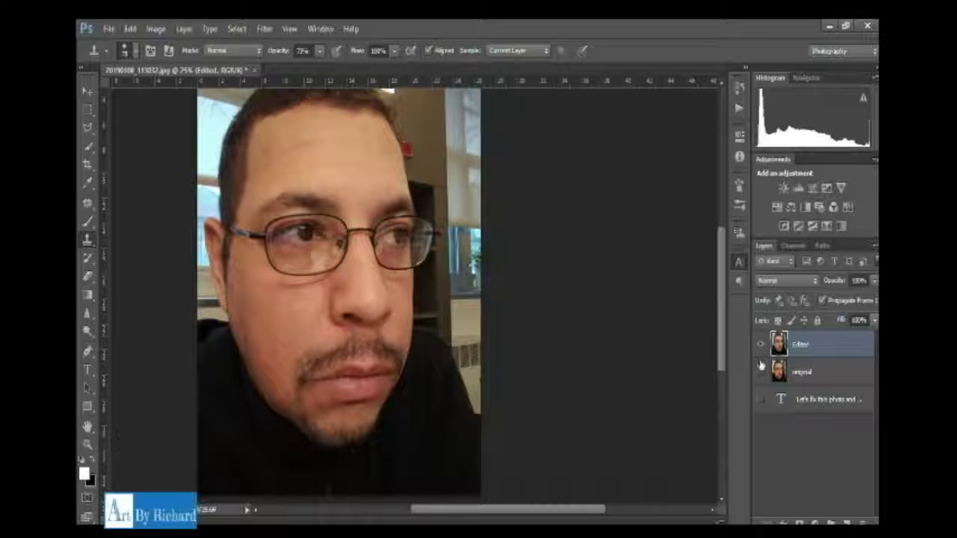
{"action": "left_click", "coordinate": [762, 343]}
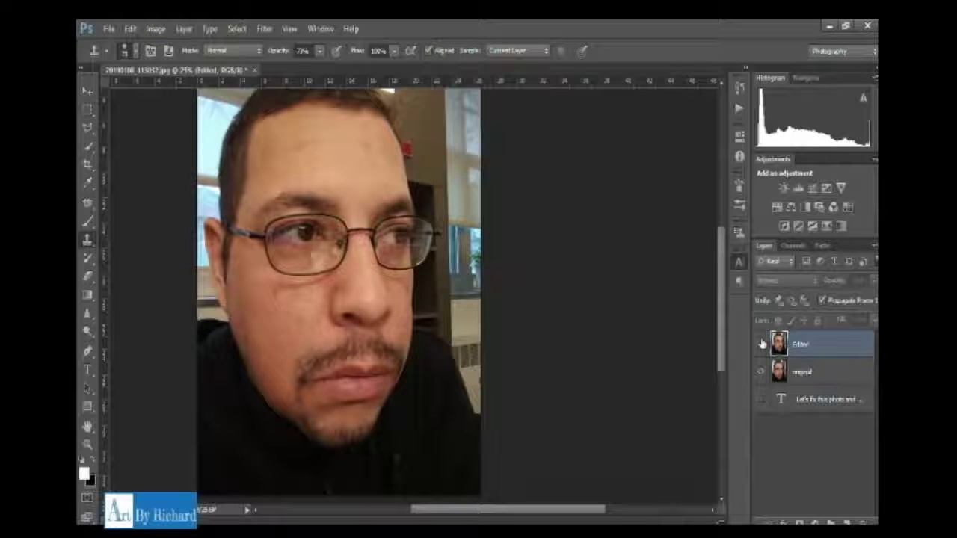
{"action": "left_click", "coordinate": [762, 343]}
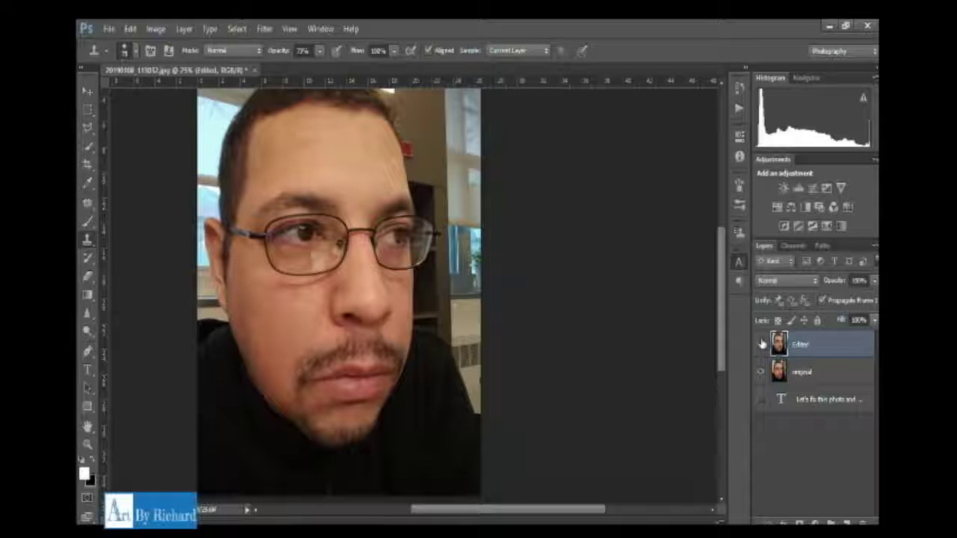
{"action": "left_click", "coordinate": [762, 343]}
{"action": "left_click", "coordinate": [762, 343]}
{"action": "left_click", "coordinate": [762, 343]}
{"action": "left_click", "coordinate": [762, 343]}
{"action": "left_click", "coordinate": [762, 343]}
Step: Add a text layer reading "Now He looks" on the forehead, just above the eyebrow
{"action": "left_click", "coordinate": [87, 369]}
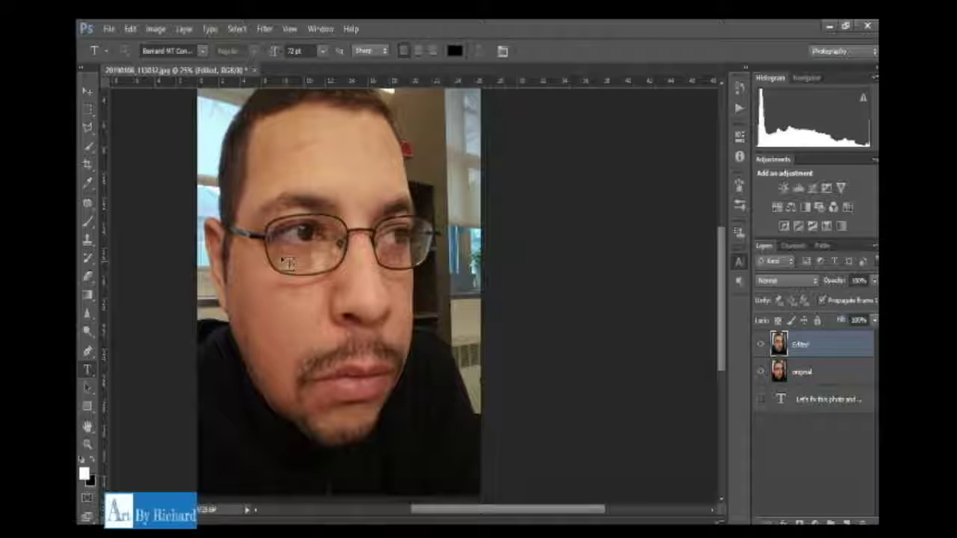
{"action": "left_click", "coordinate": [307, 227]}
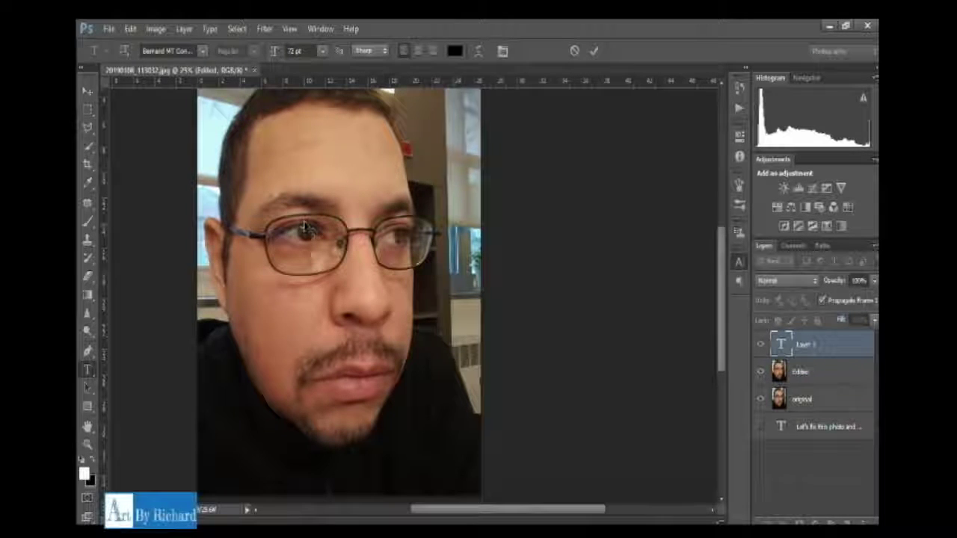
{"action": "type", "text": "N"}
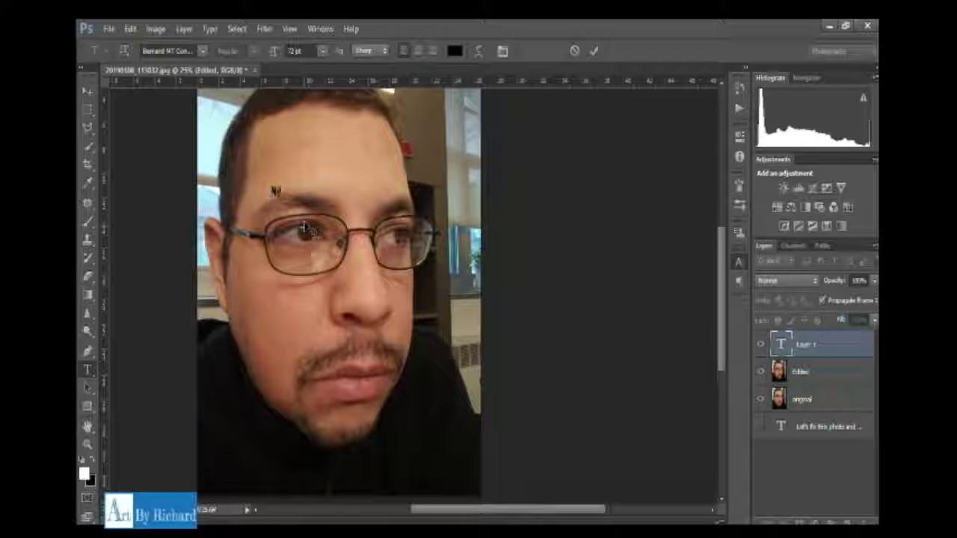
{"action": "type", "text": "ow He"}
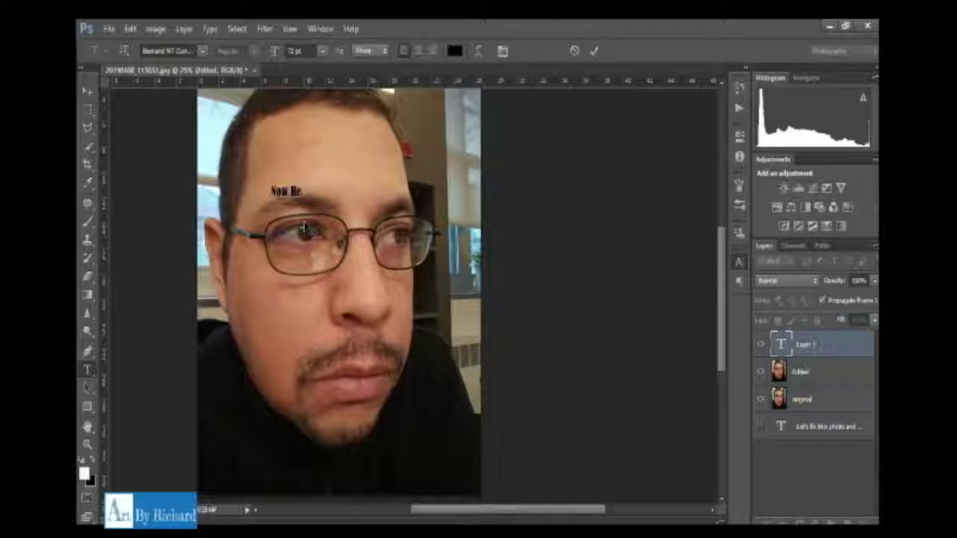
{"action": "type", "text": " Isoks"}
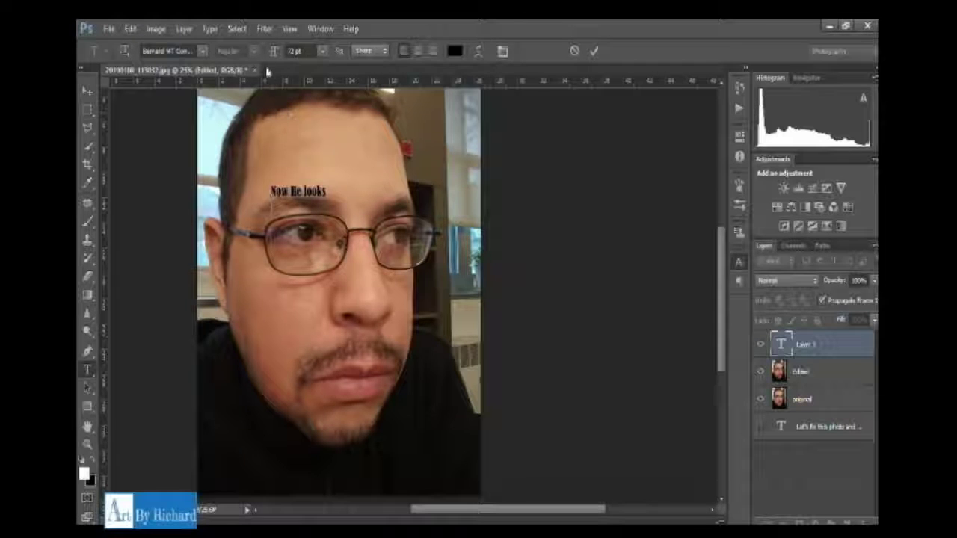
Step: Set the text size to 125 pt and add "Handsome" as the caption's second line
{"action": "left_click", "coordinate": [273, 50]}
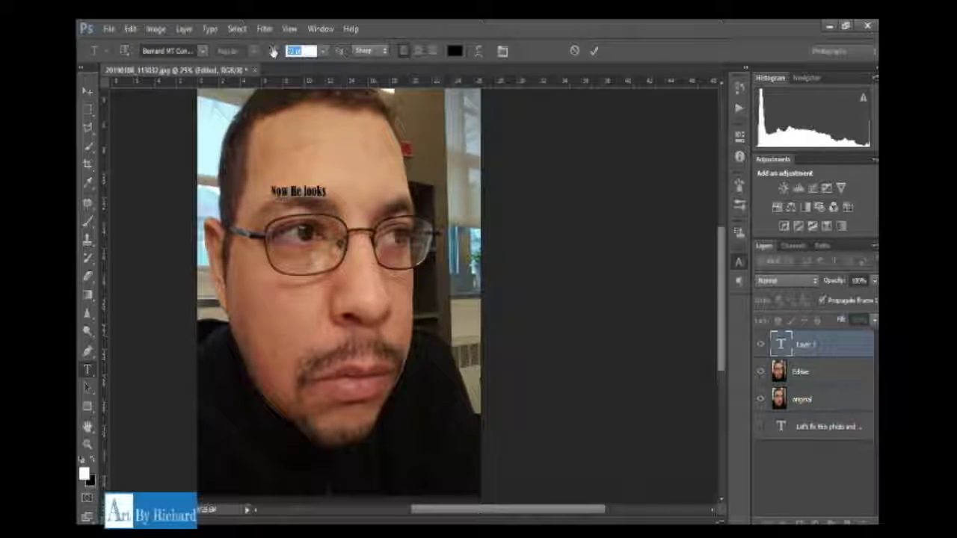
{"action": "type", "text": "125"}
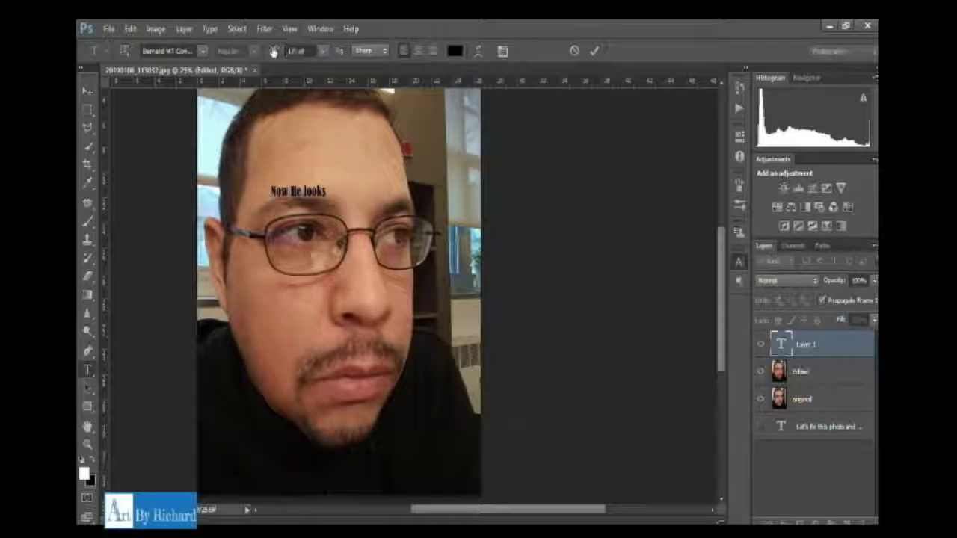
{"action": "key", "text": "Return"}
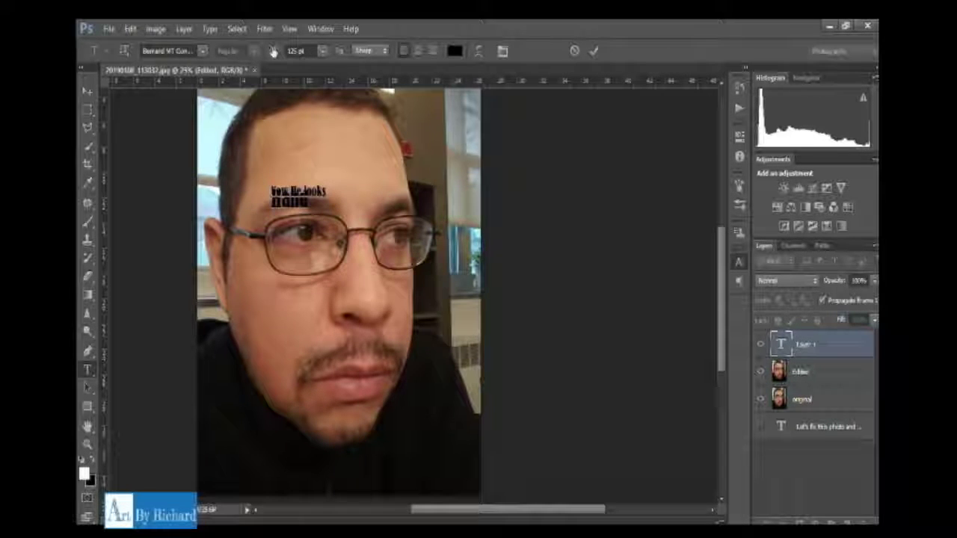
{"action": "type", "text": "some"}
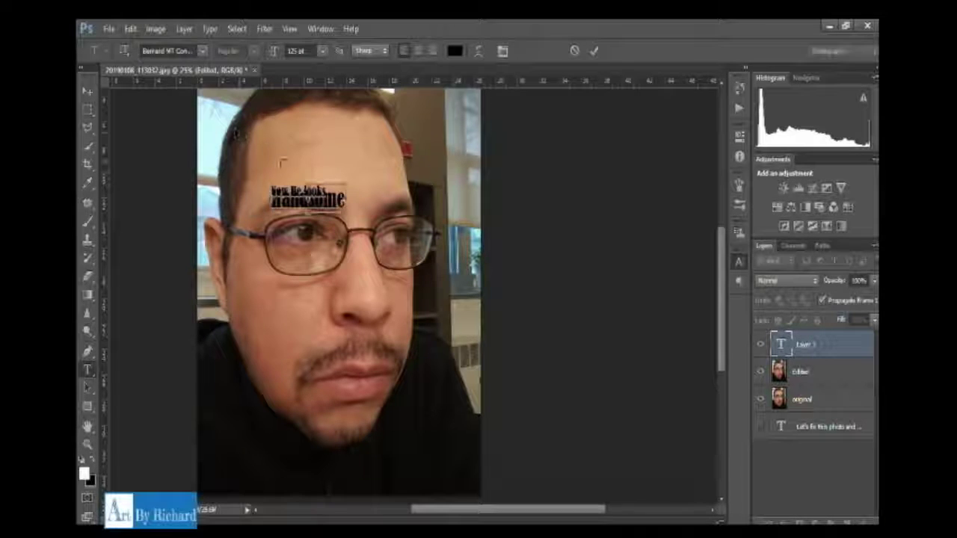
Step: Adjust the caption's line spacing until its two lines no longer overlap, and add an exclamation mark after "Handsome"
{"action": "key", "text": "ctrl+a"}
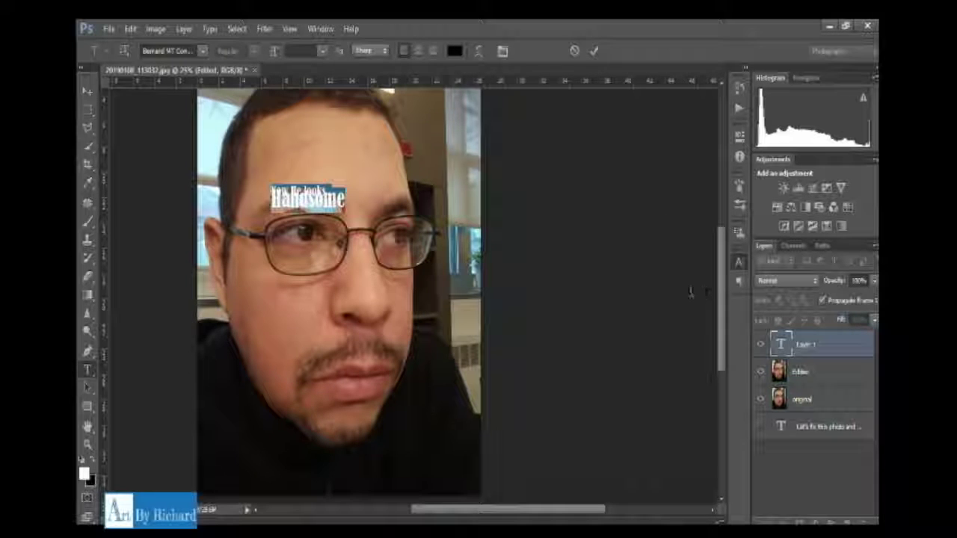
{"action": "key", "text": "alt+Up"}
{"action": "key", "text": "alt+Up"}
{"action": "key", "text": "alt+Up"}
{"action": "key", "text": "alt+Up"}
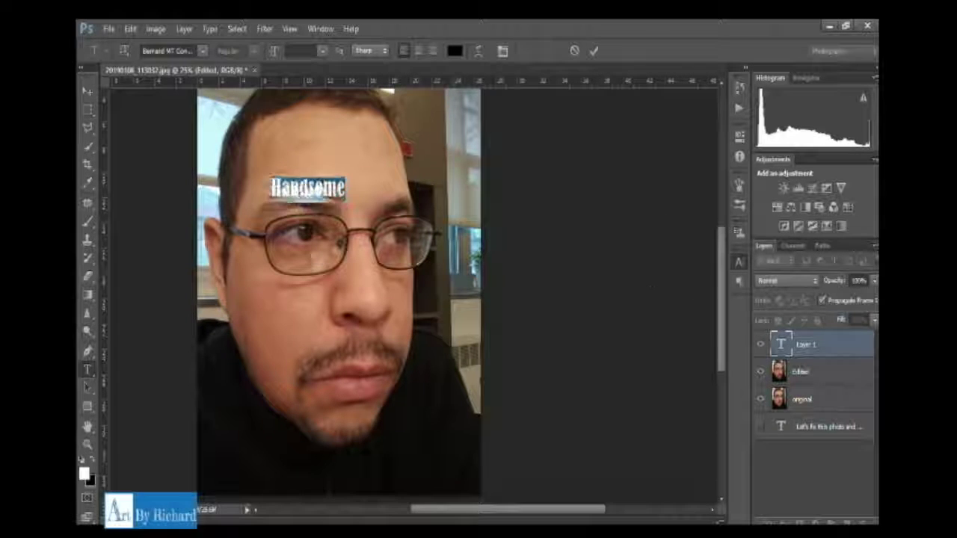
{"action": "key", "text": "alt+Down"}
{"action": "key", "text": "alt+Down"}
{"action": "key", "text": "alt+Down"}
{"action": "key", "text": "alt+Down"}
{"action": "key", "text": "alt+Down"}
{"action": "key", "text": "alt+Down"}
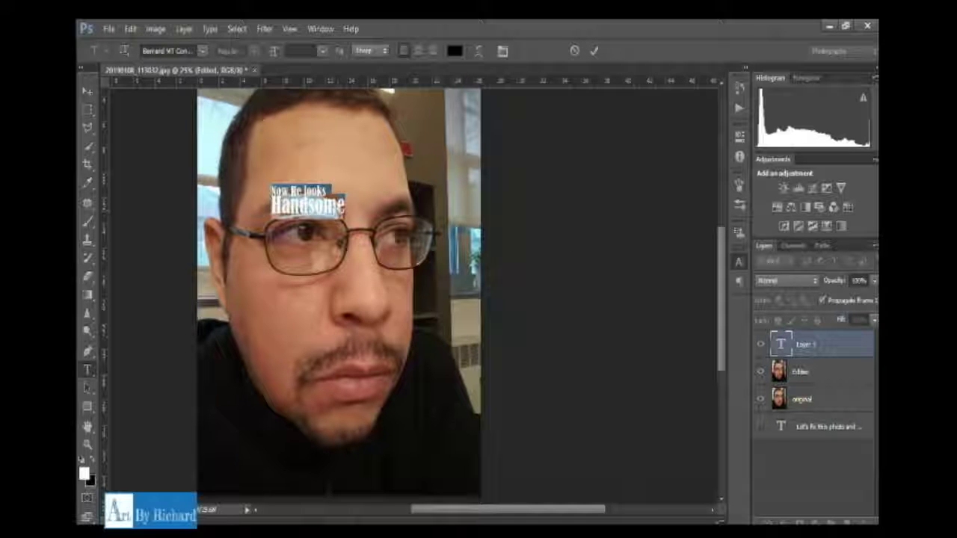
{"action": "left_click", "coordinate": [341, 210]}
{"action": "type", "text": "!"}
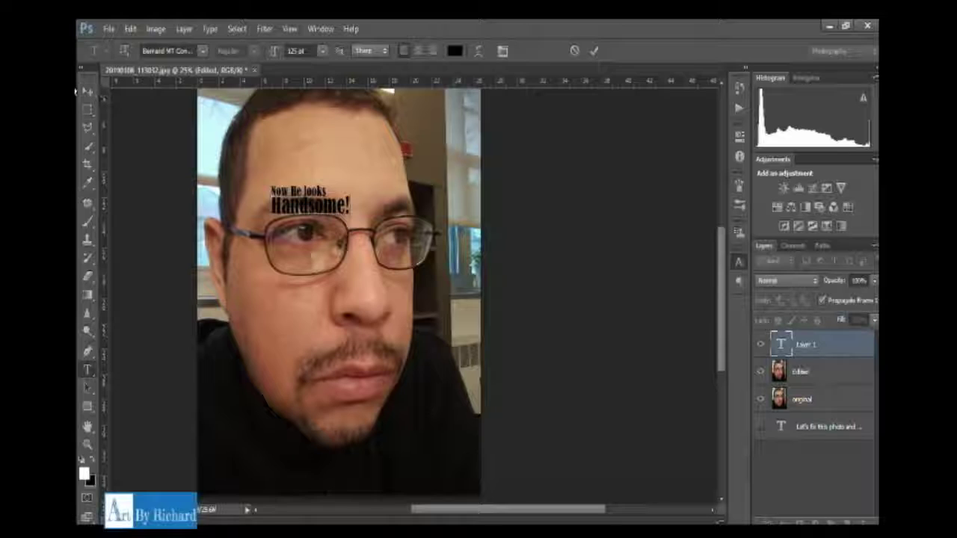
Step: Scale the caption up to about 248% and reposition it across the forehead
{"action": "left_click", "coordinate": [87, 90]}
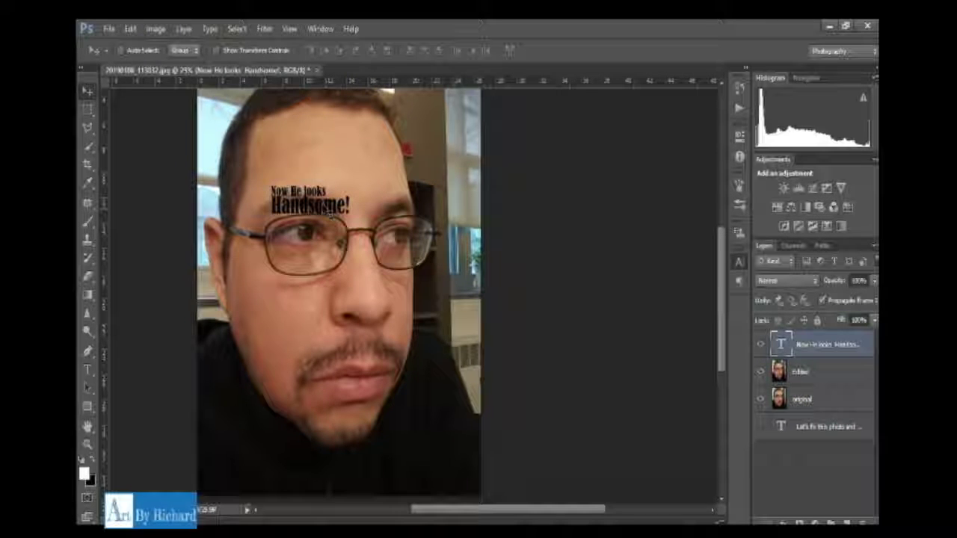
{"action": "key", "text": "ctrl+t"}
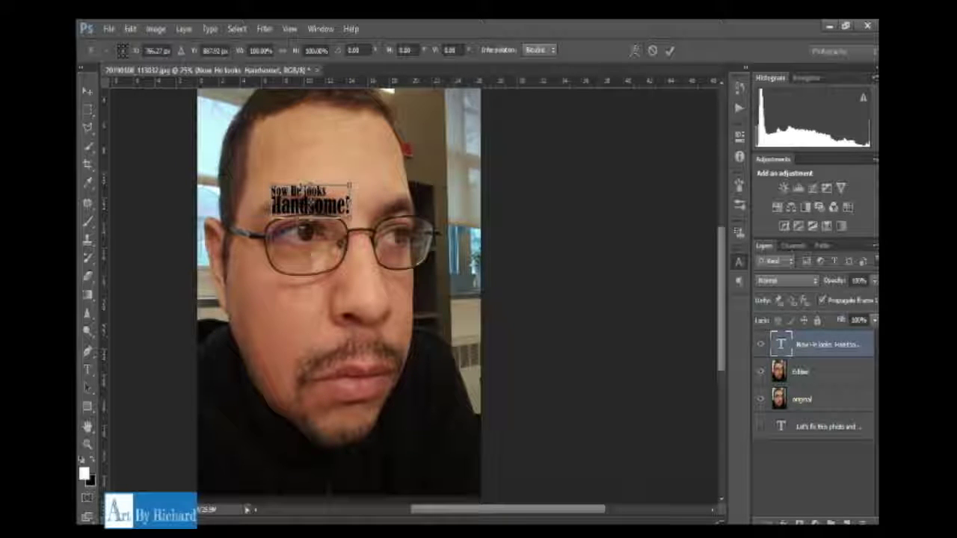
{"action": "left_click_drag", "start_coordinate": [350, 184], "coordinate": [467, 137]}
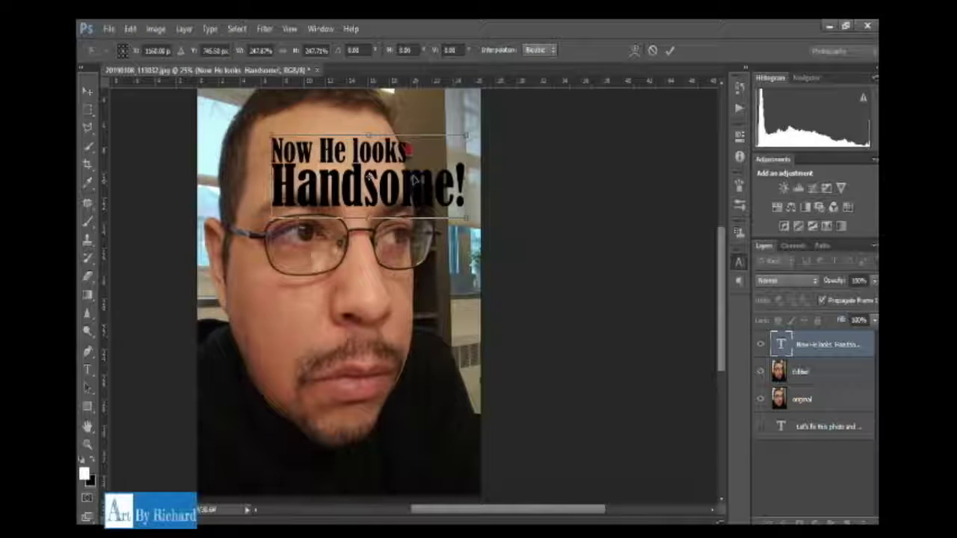
{"action": "left_click_drag", "start_coordinate": [416, 180], "coordinate": [384, 165]}
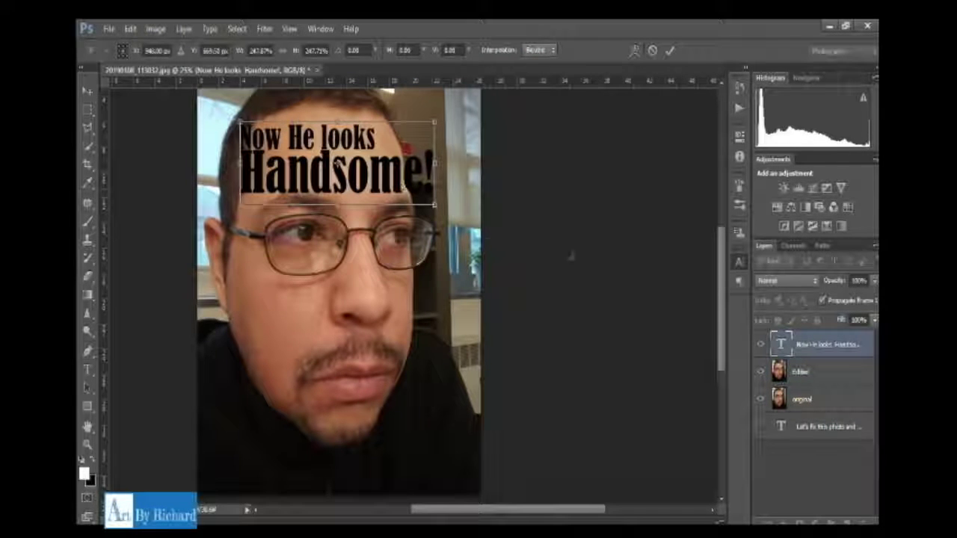
{"action": "key", "text": "Return"}
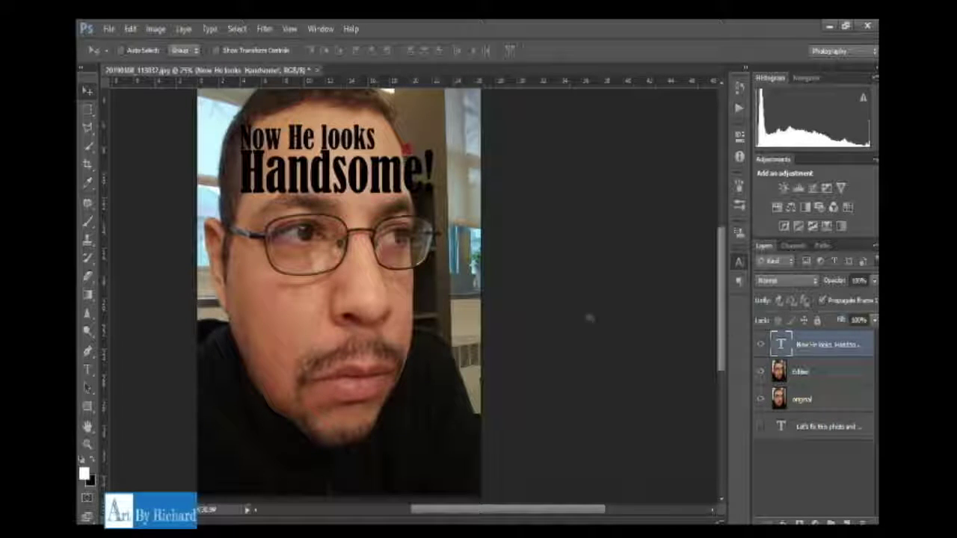
Step: Center-align the two caption lines and move the text back over the forehead
{"action": "double_click", "coordinate": [780, 344]}
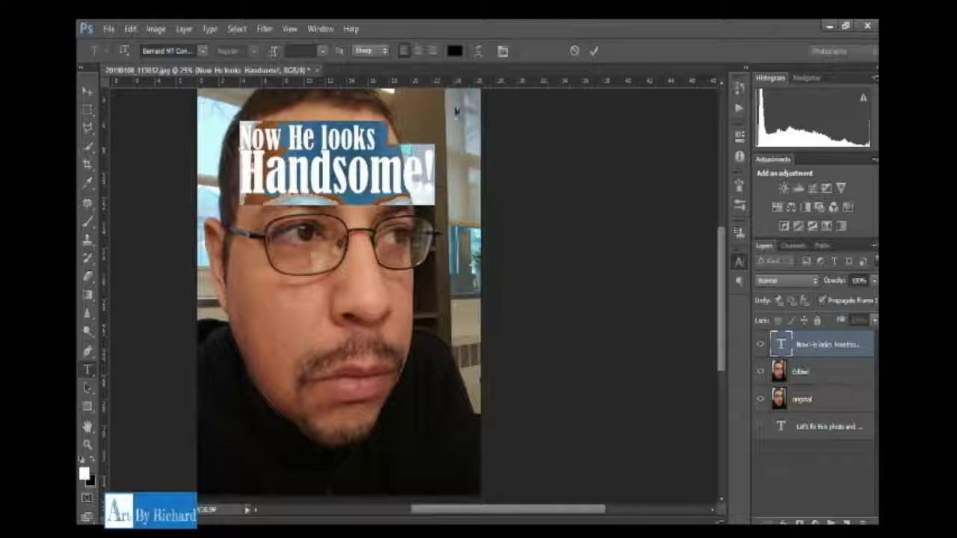
{"action": "left_click", "coordinate": [418, 50]}
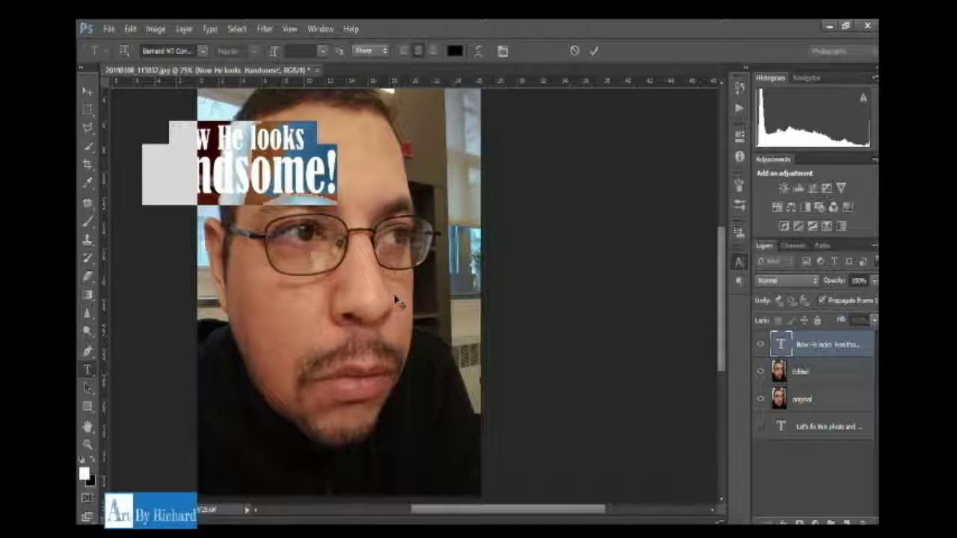
{"action": "left_click_drag", "start_coordinate": [395, 296], "coordinate": [484, 291]}
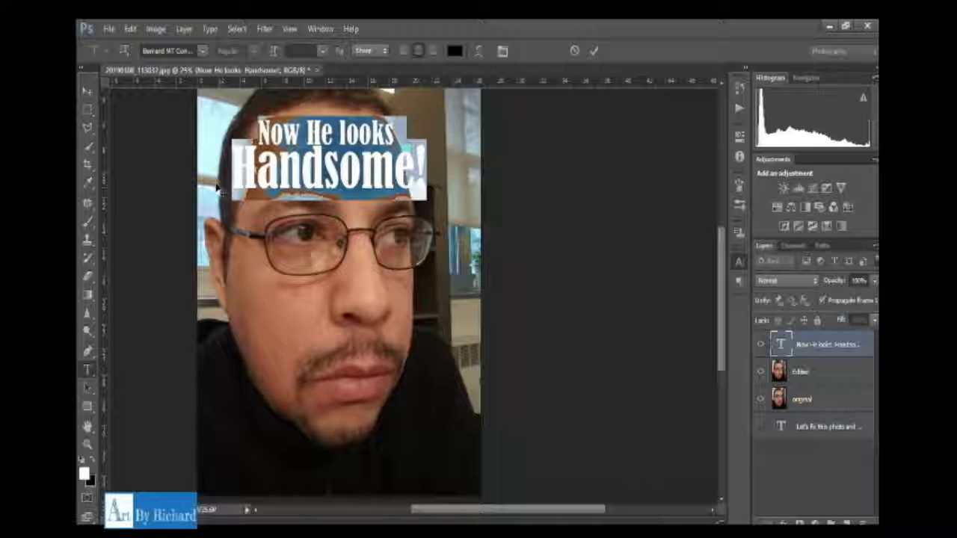
{"action": "left_click", "coordinate": [783, 342]}
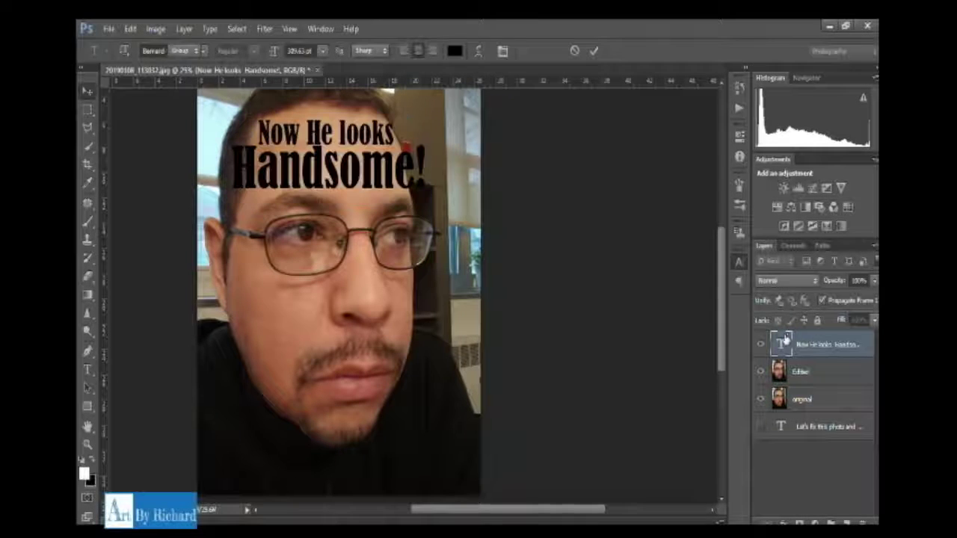
{"action": "key", "text": "v"}
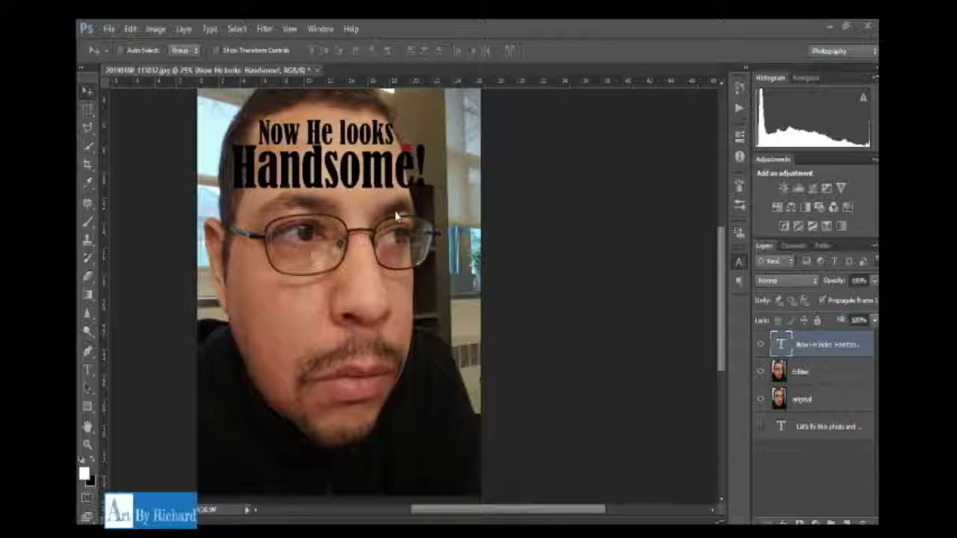
Step: Place the Art By Richard logo in the photo's lower-left corner over the dark sweater
{"action": "left_click_drag", "start_coordinate": [300, 266], "coordinate": [173, 305]}
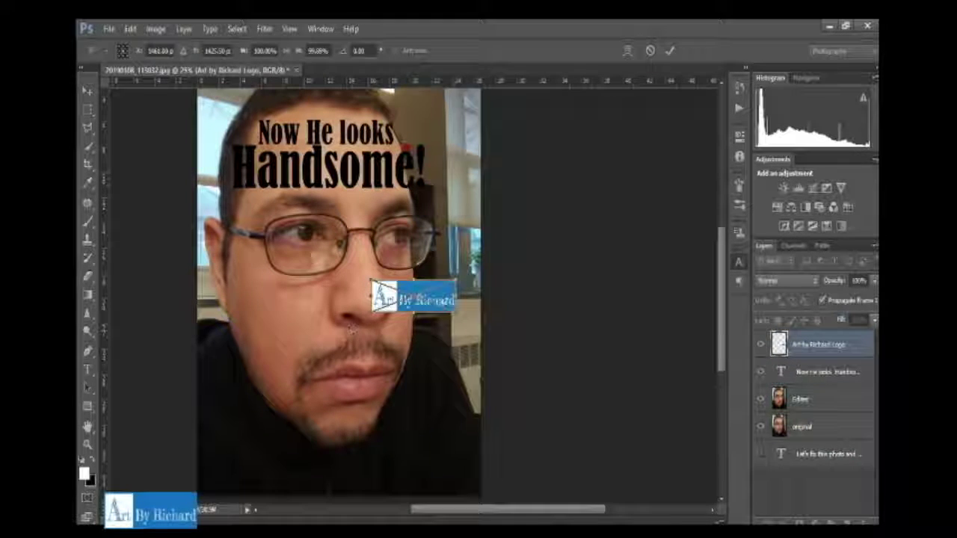
{"action": "left_click_drag", "start_coordinate": [404, 299], "coordinate": [274, 475]}
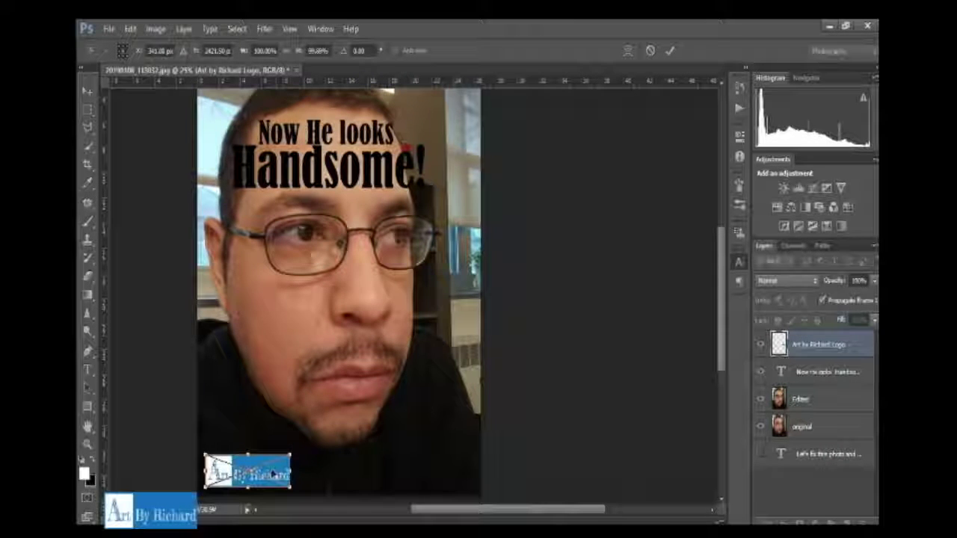
{"action": "key", "text": "Return"}
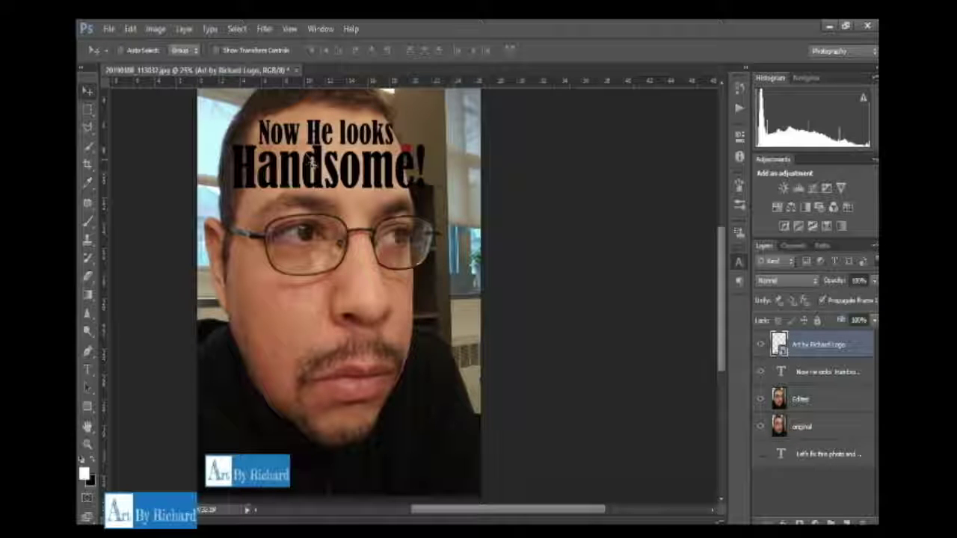
Step: Duplicate the "Now He looks Handsome!" caption and place the copy over the dark sweater beside the logo
{"action": "key", "text": "ctrl+j"}
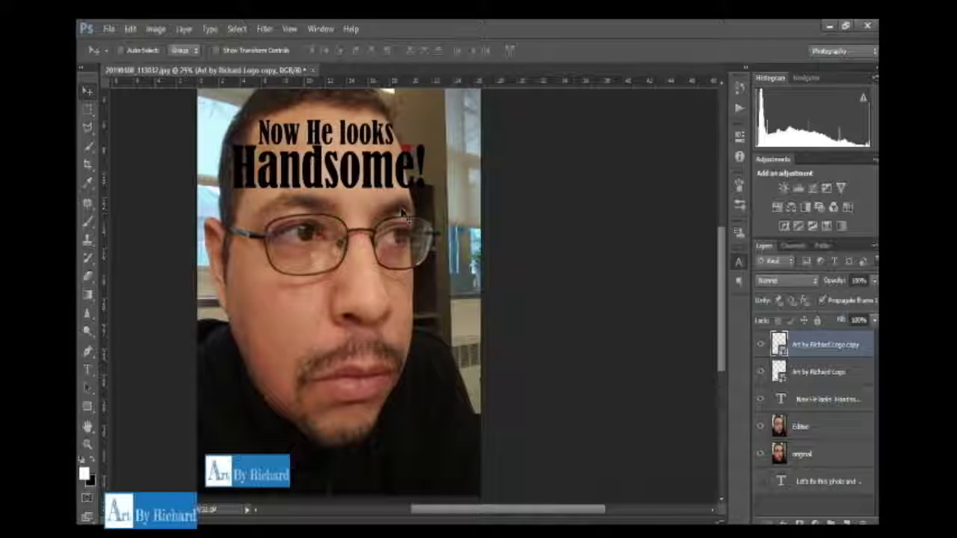
{"action": "key", "text": "ctrl+z"}
{"action": "left_click", "coordinate": [810, 371]}
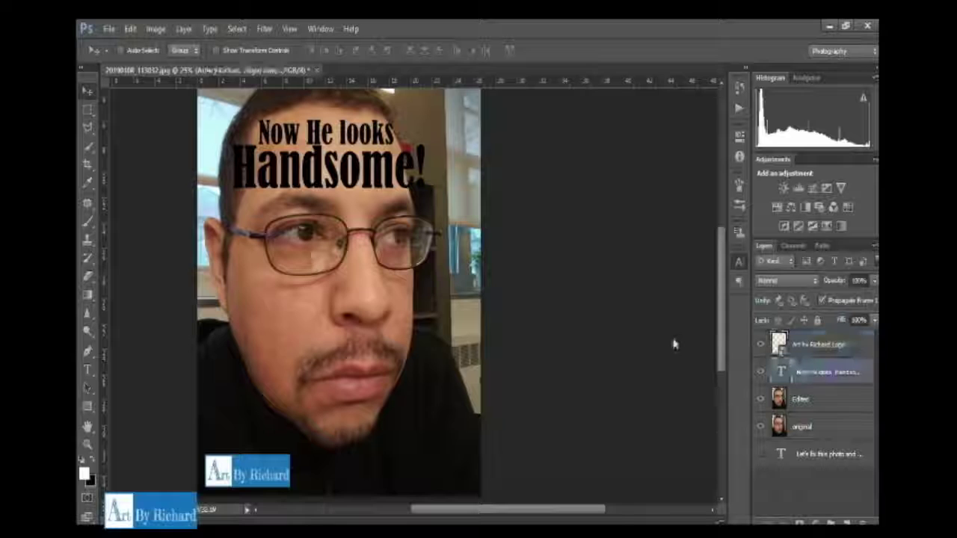
{"action": "left_click_drag", "start_coordinate": [346, 175], "coordinate": [403, 458]}
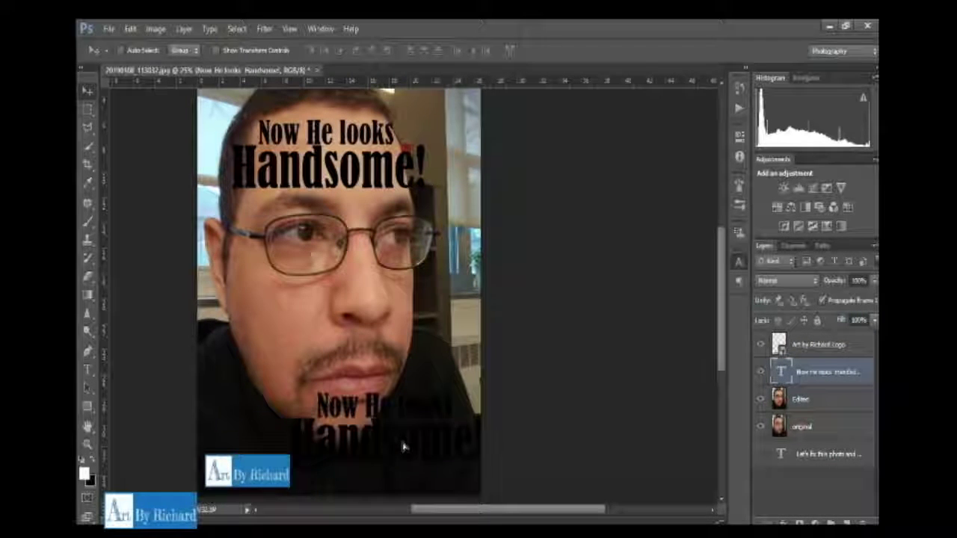
Step: Replace the duplicated caption's text with the artist's website address
{"action": "double_click", "coordinate": [782, 373]}
{"action": "key", "text": "BackSpace"}
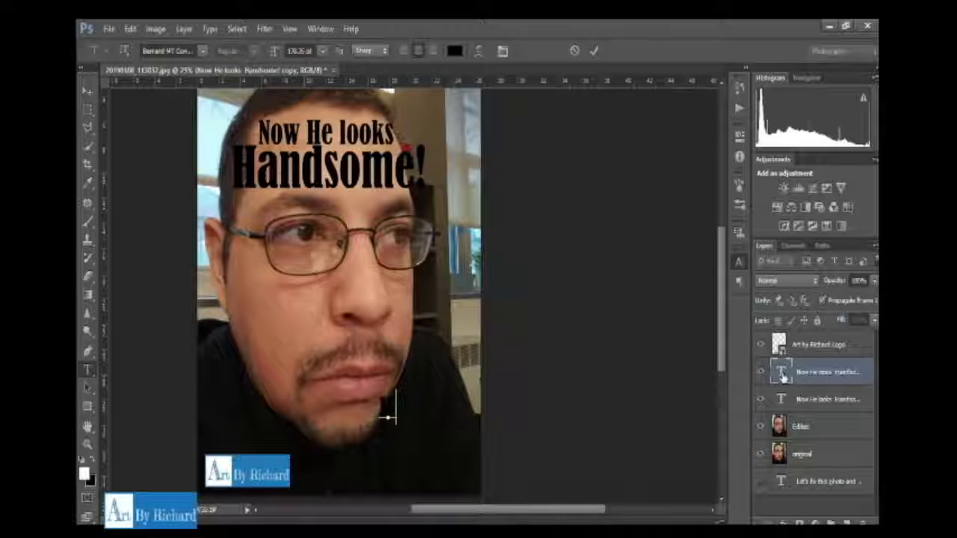
{"action": "type", "text": "www."}
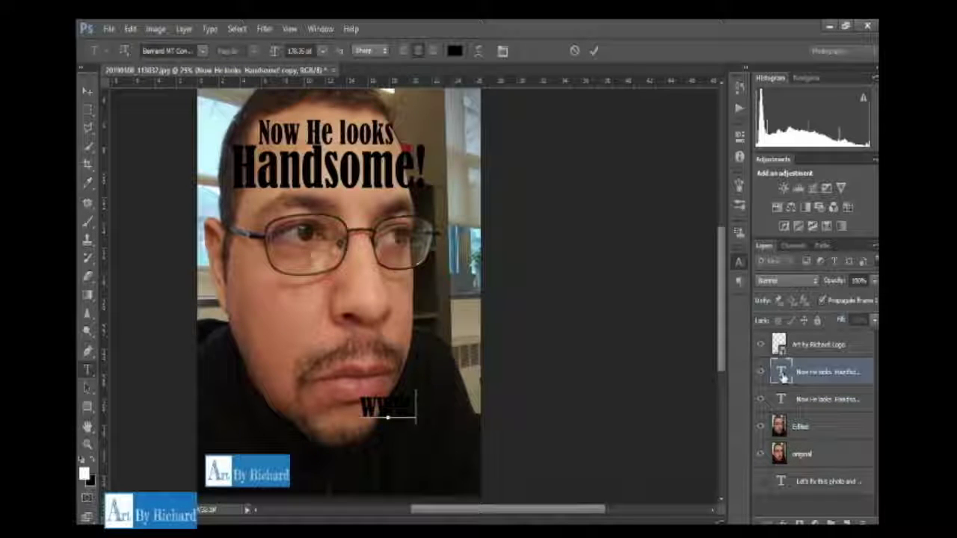
{"action": "type", "text": "artbyri"}
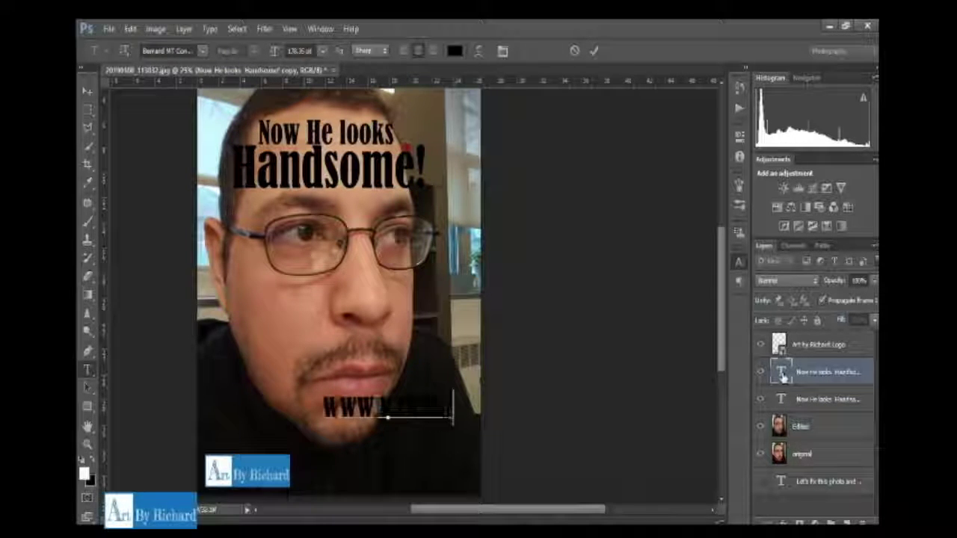
{"action": "type", "text": "ch"}
{"action": "type", "text": "-ramirez"}
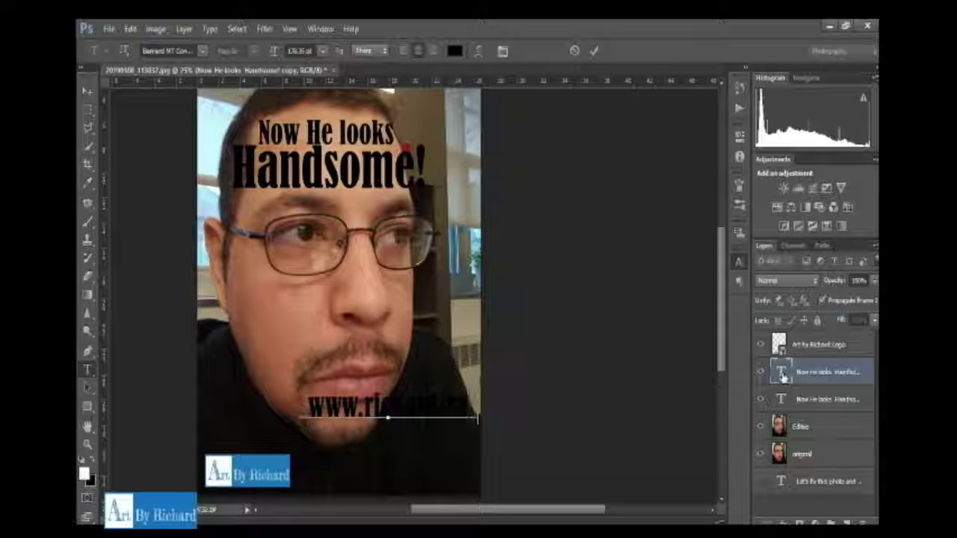
{"action": "type", "text": ".com"}
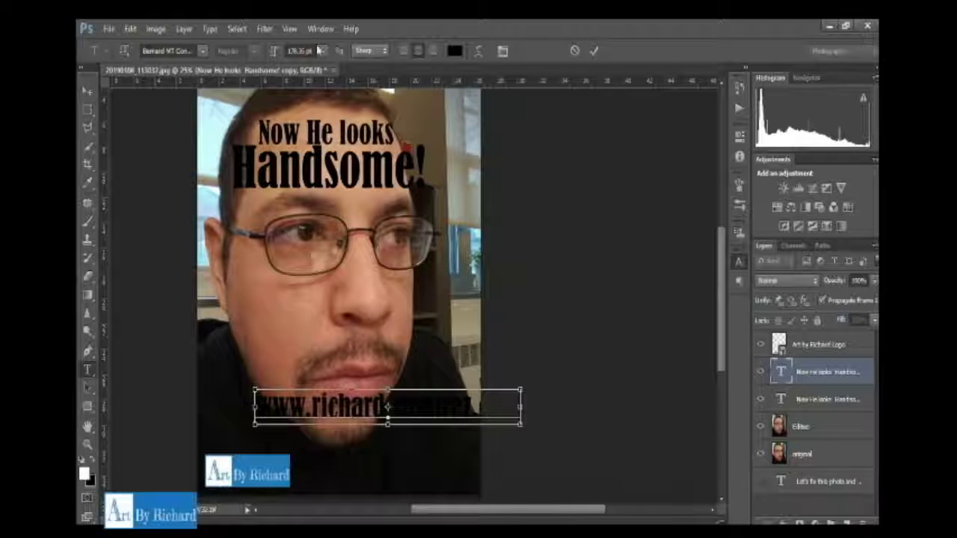
Step: Set the website address to 72 pt and move it onto the sweater in the photo's lower-right corner
{"action": "key", "text": "ctrl+a"}
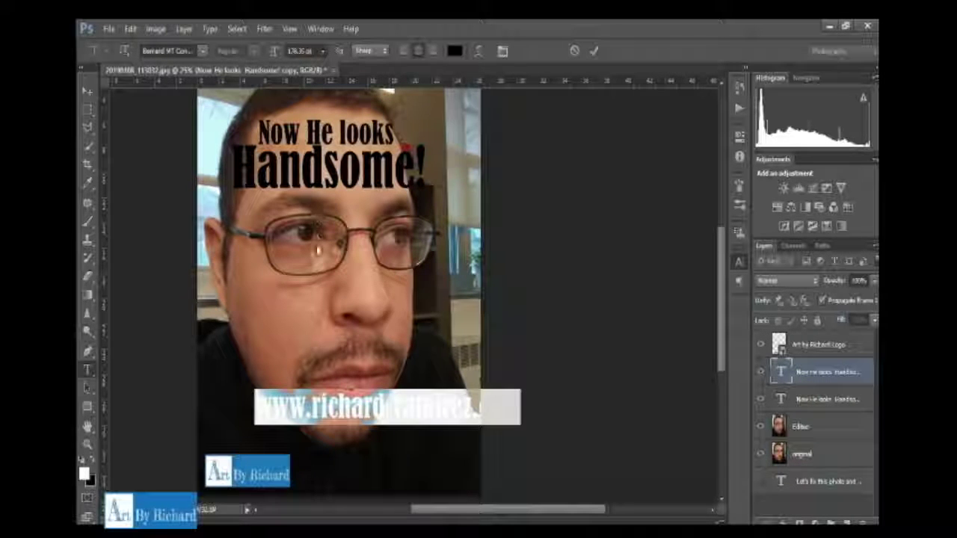
{"action": "left_click", "coordinate": [318, 281]}
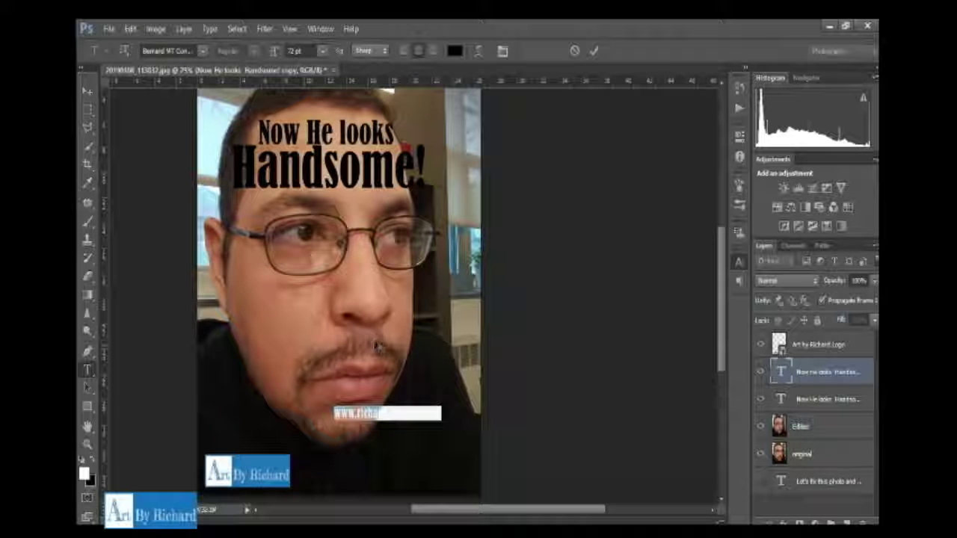
{"action": "left_click_drag", "start_coordinate": [418, 368], "coordinate": [423, 438]}
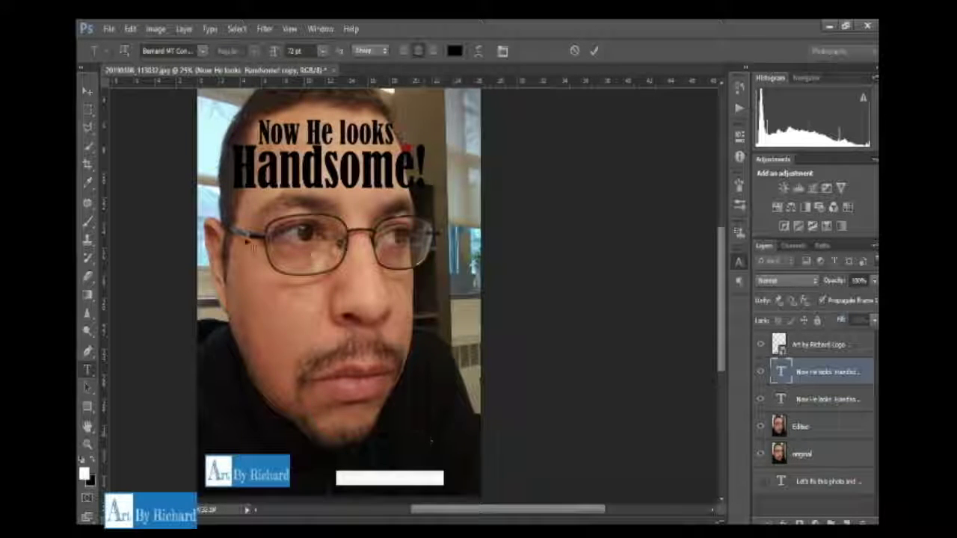
{"action": "left_click", "coordinate": [88, 91]}
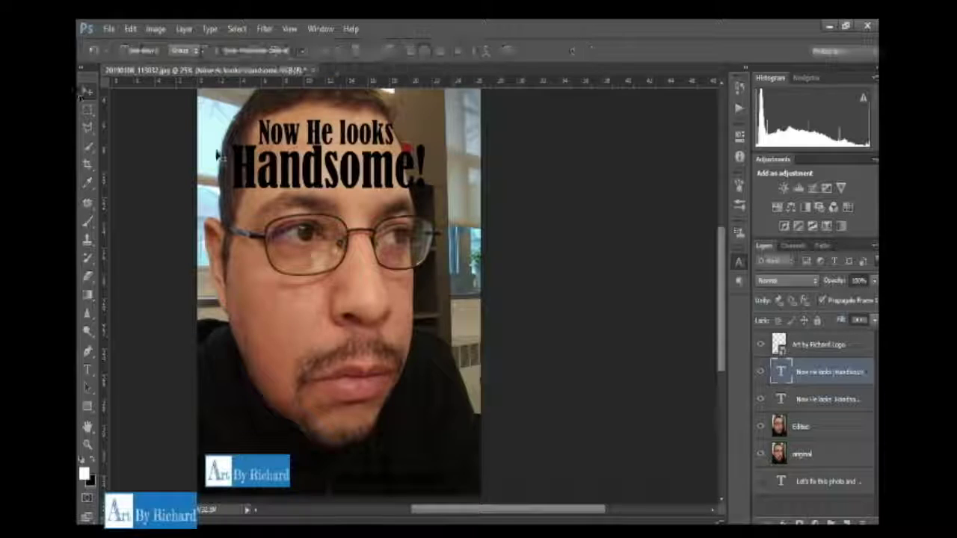
Step: Recolor the website address with the blue sampled from the Art By Richard logo
{"action": "double_click", "coordinate": [780, 372]}
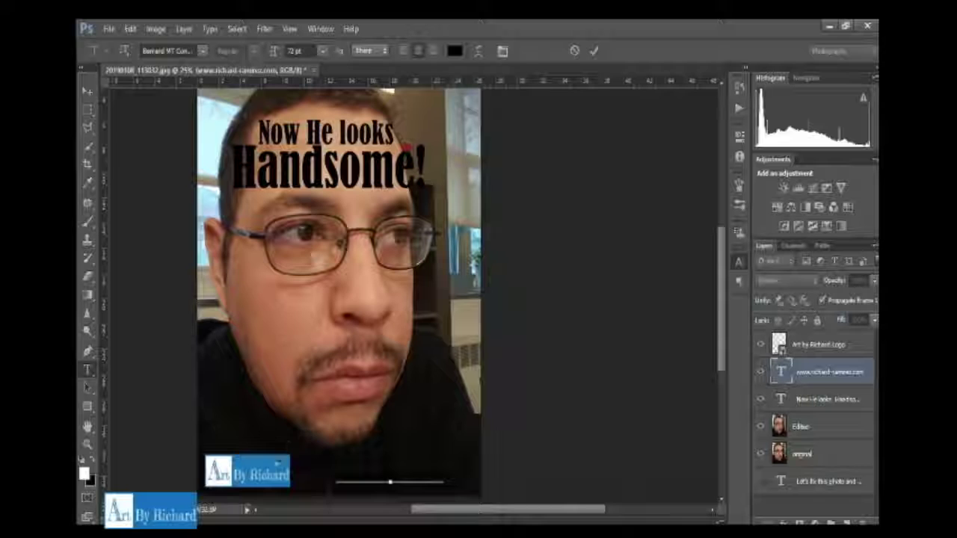
{"action": "left_click", "coordinate": [278, 463]}
{"action": "left_click", "coordinate": [801, 252]}
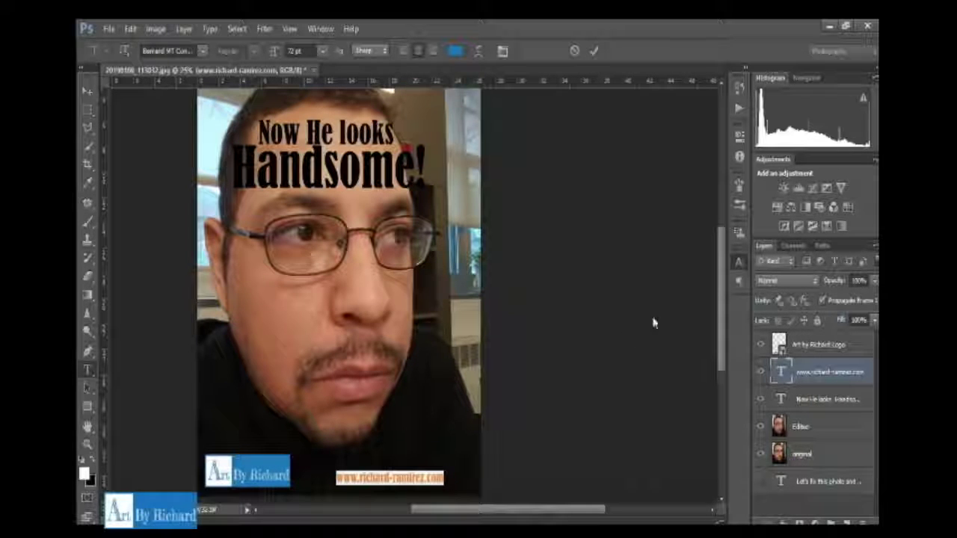
{"action": "left_click", "coordinate": [88, 90]}
{"action": "left_click", "coordinate": [88, 89]}
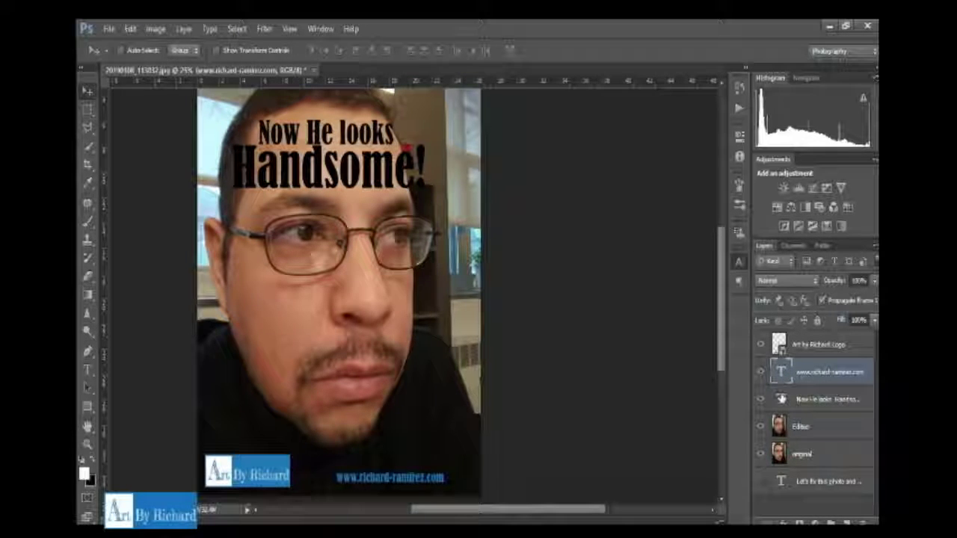
Step: Add a new line reading "Thanks" below "Handsome!" in the forehead caption
{"action": "double_click", "coordinate": [782, 398]}
{"action": "left_click", "coordinate": [424, 184]}
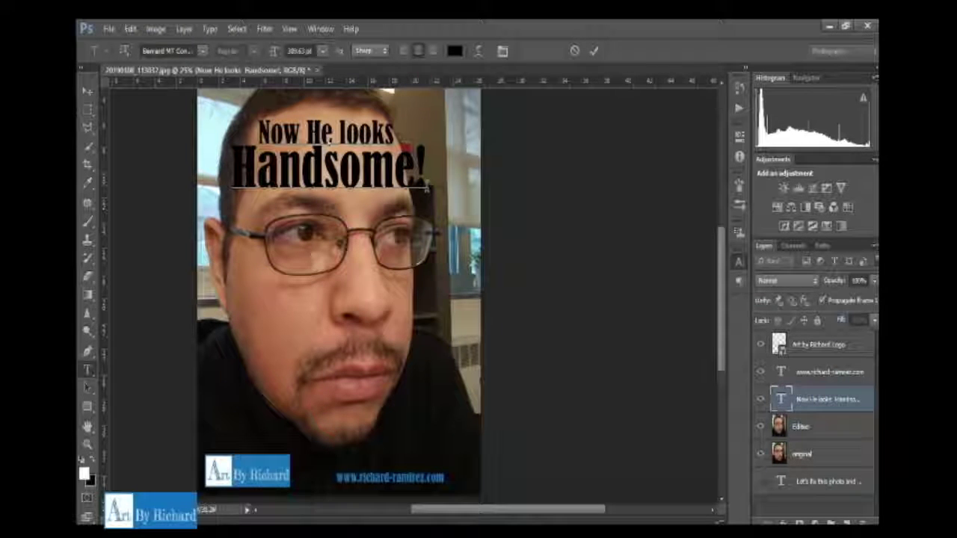
{"action": "key", "text": "Return"}
{"action": "type", "text": "Thanks"}
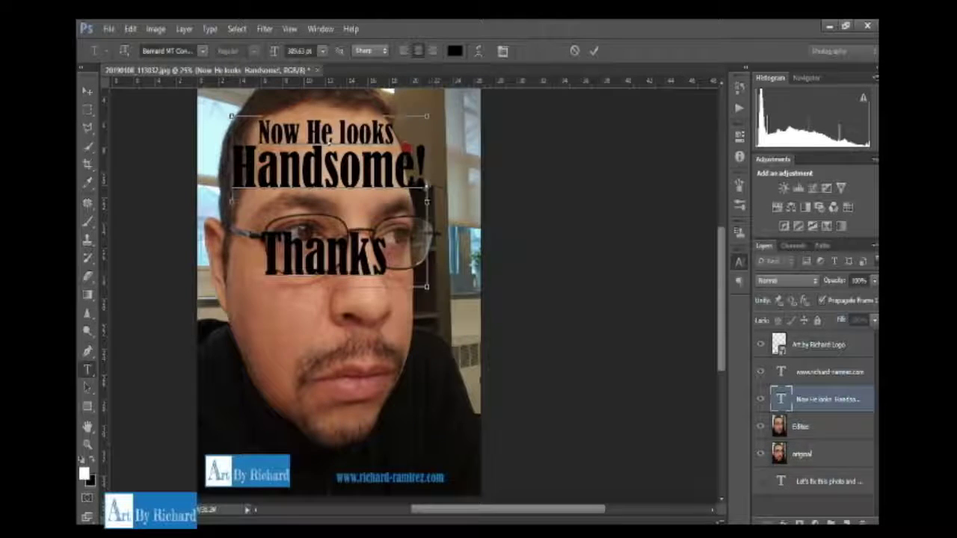
Step: Reduce the word "Thanks" to a 100 pt font size
{"action": "key", "text": "ctrl+a"}
{"action": "left_click", "coordinate": [379, 245]}
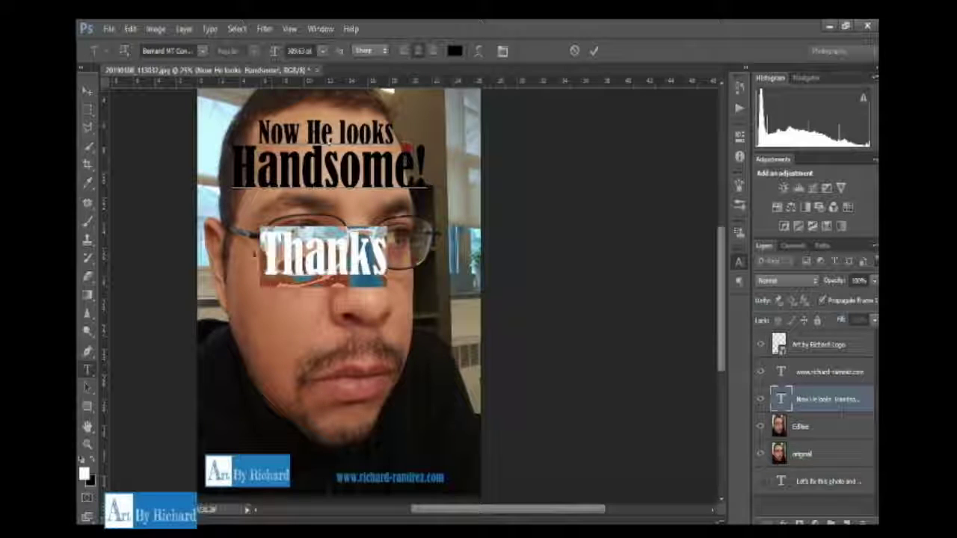
{"action": "left_click_drag", "start_coordinate": [385, 258], "coordinate": [258, 258]}
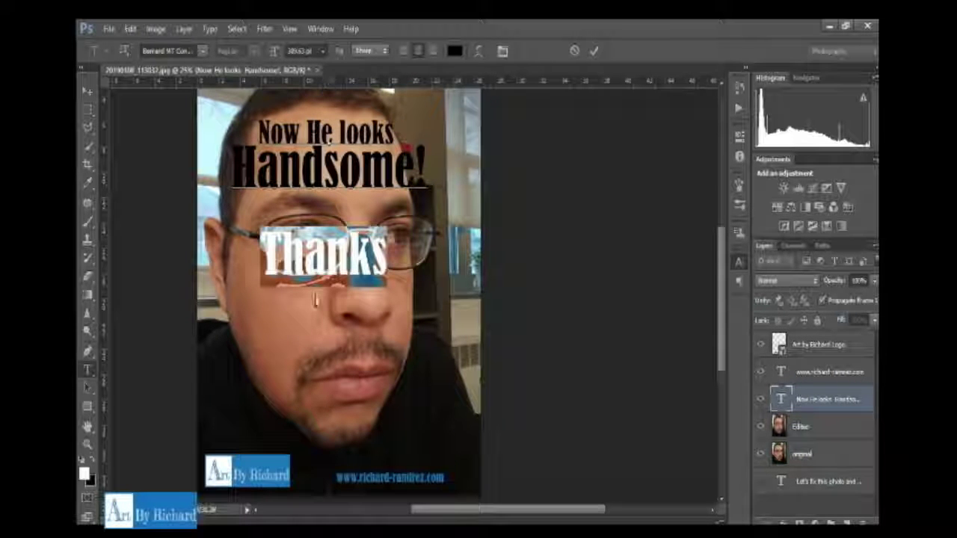
{"action": "left_click", "coordinate": [316, 290]}
{"action": "left_click_drag", "start_coordinate": [305, 52], "coordinate": [278, 51]}
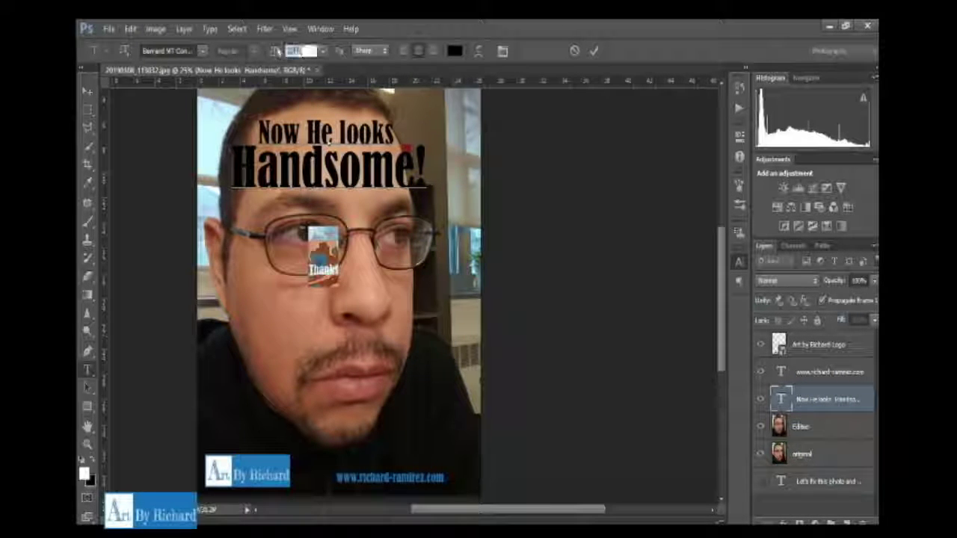
{"action": "type", "text": "100"}
{"action": "key", "text": "Return"}
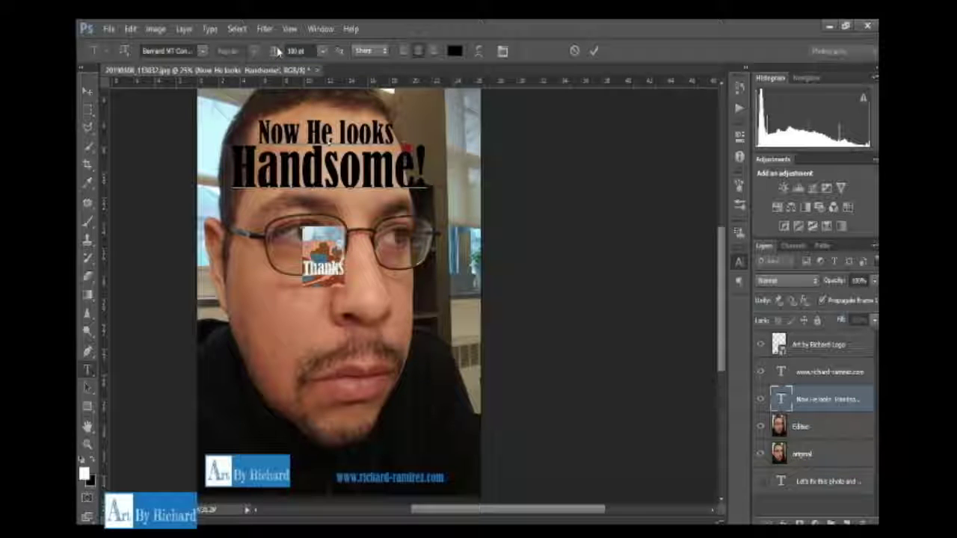
Step: Apply the 100 pt size to the whole "Thanks" line, including the space after the word
{"action": "left_click", "coordinate": [348, 259]}
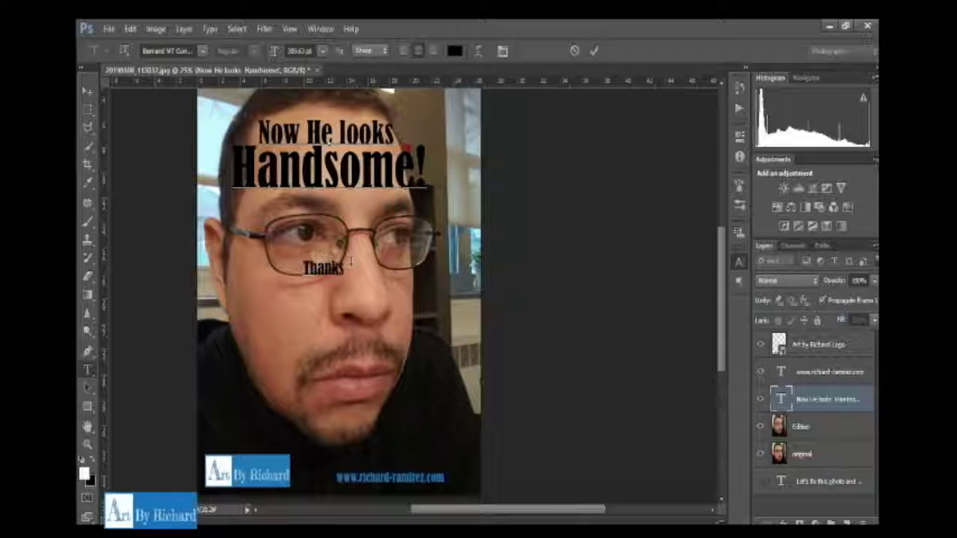
{"action": "left_click_drag", "start_coordinate": [350, 261], "coordinate": [301, 269]}
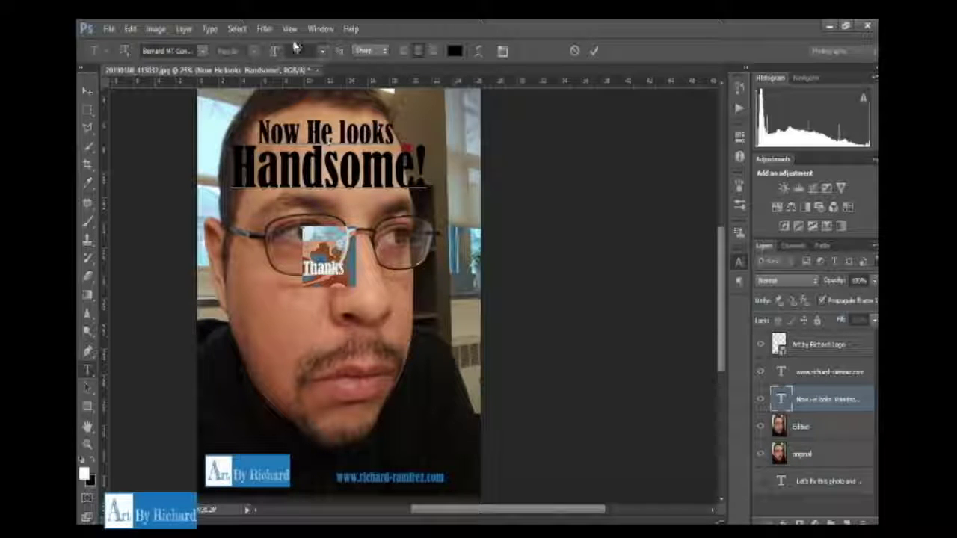
{"action": "left_click", "coordinate": [299, 50]}
{"action": "type", "text": "100"}
{"action": "key", "text": "Return"}
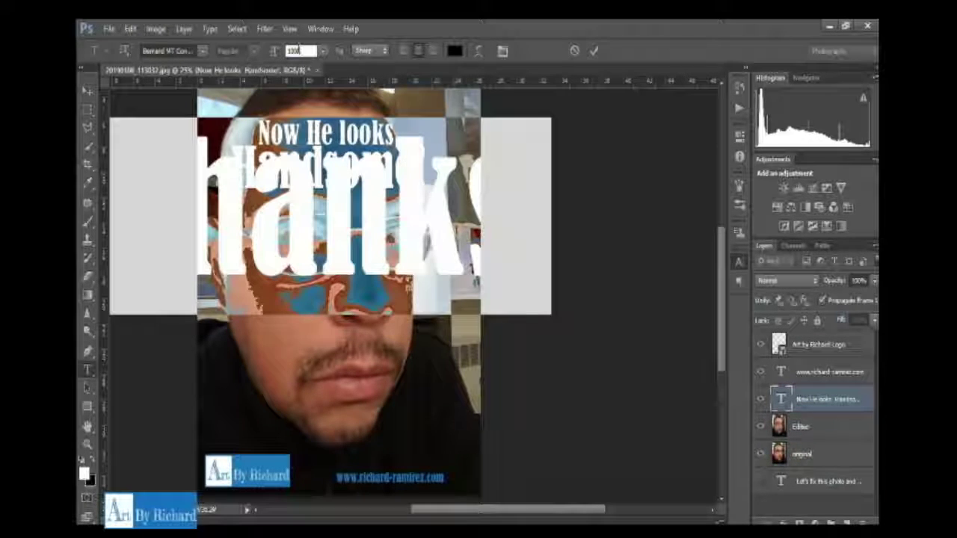
{"action": "key", "text": "BackSpace"}
{"action": "key", "text": "Return"}
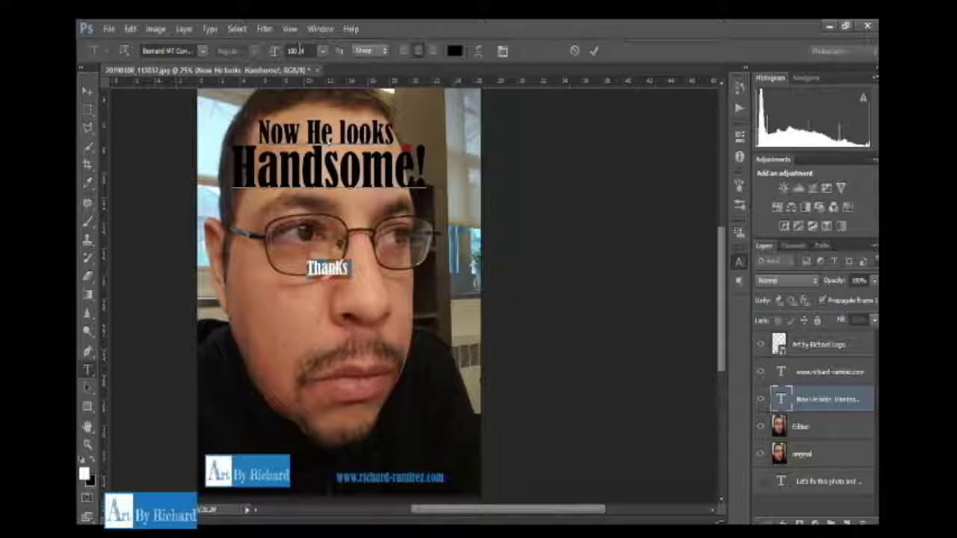
Step: Complete the small line so it reads "Thanks For watching"
{"action": "left_click", "coordinate": [350, 277]}
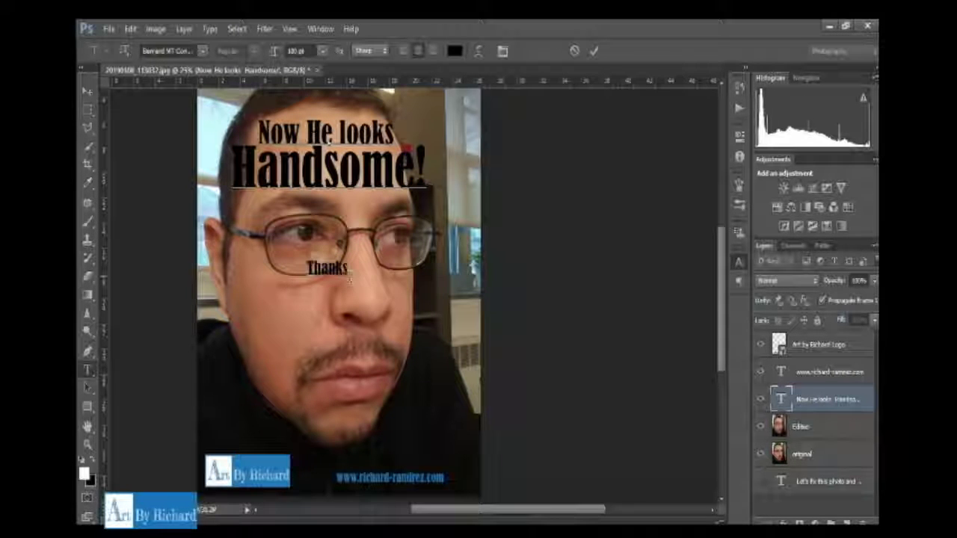
{"action": "type", "text": "For"}
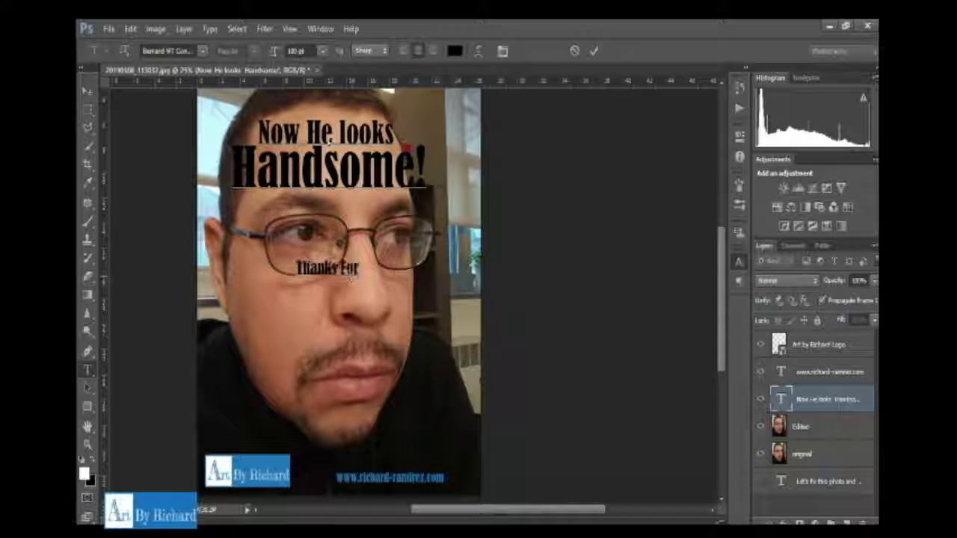
{"action": "type", "text": " wat"}
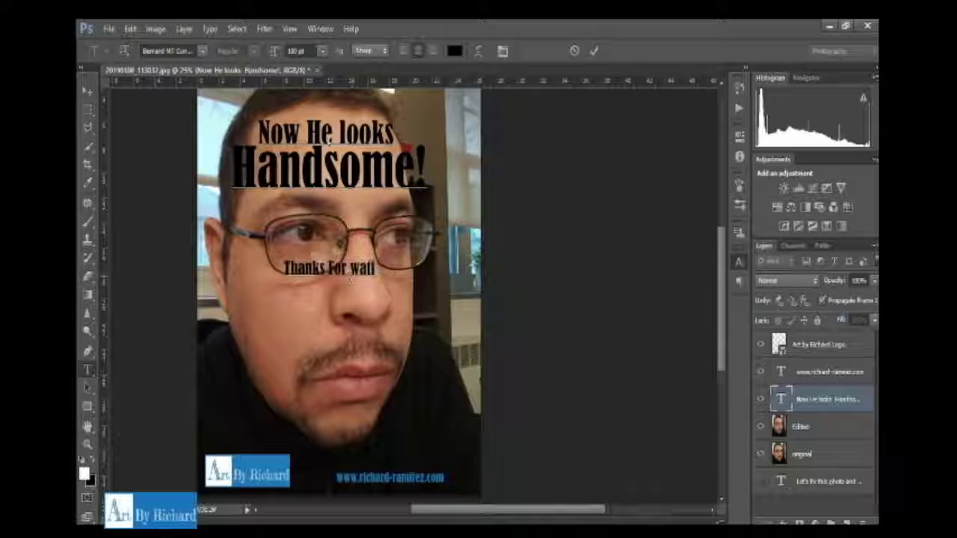
{"action": "type", "text": "chin"}
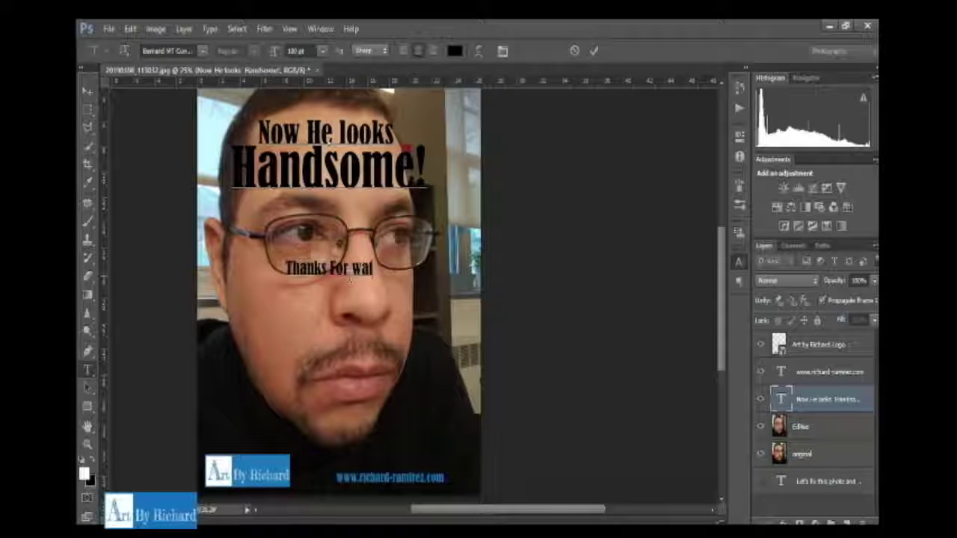
{"action": "type", "text": "g"}
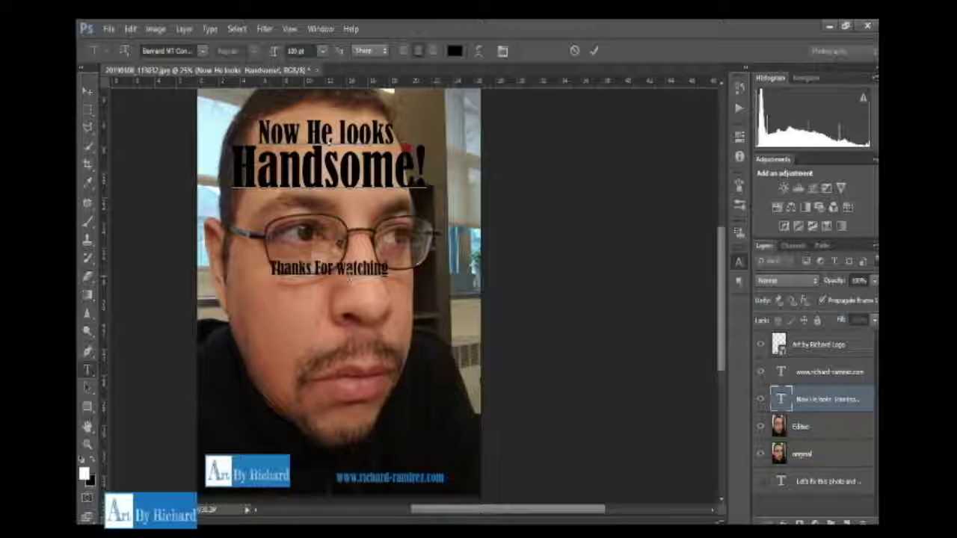
Step: Add two more lines below "Thanks For watching", reading "and" and "GOD BLESS"
{"action": "key", "text": "Return"}
{"action": "type", "text": "and God"}
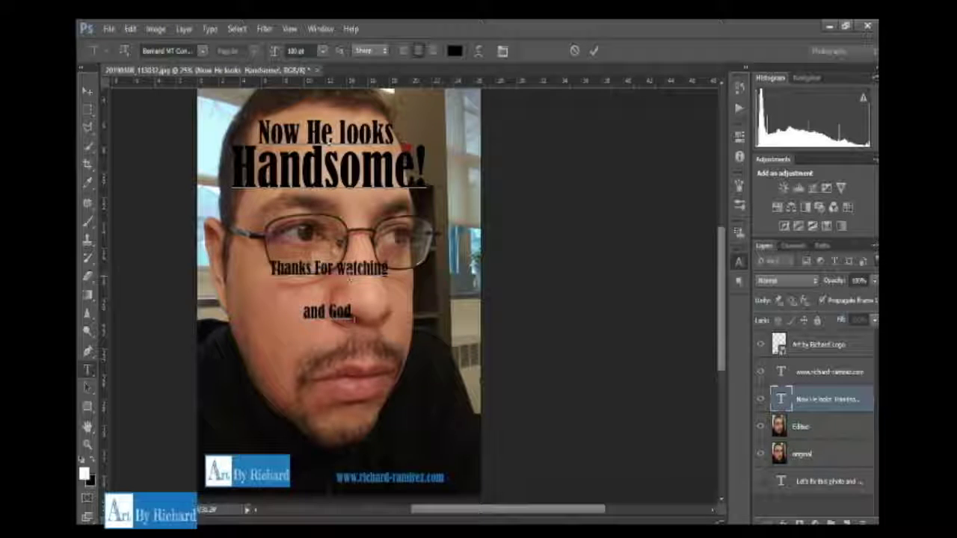
{"action": "key", "text": "BackSpace"}
{"action": "key", "text": "BackSpace"}
{"action": "key", "text": "BackSpace"}
{"action": "key", "text": "BackSpace"}
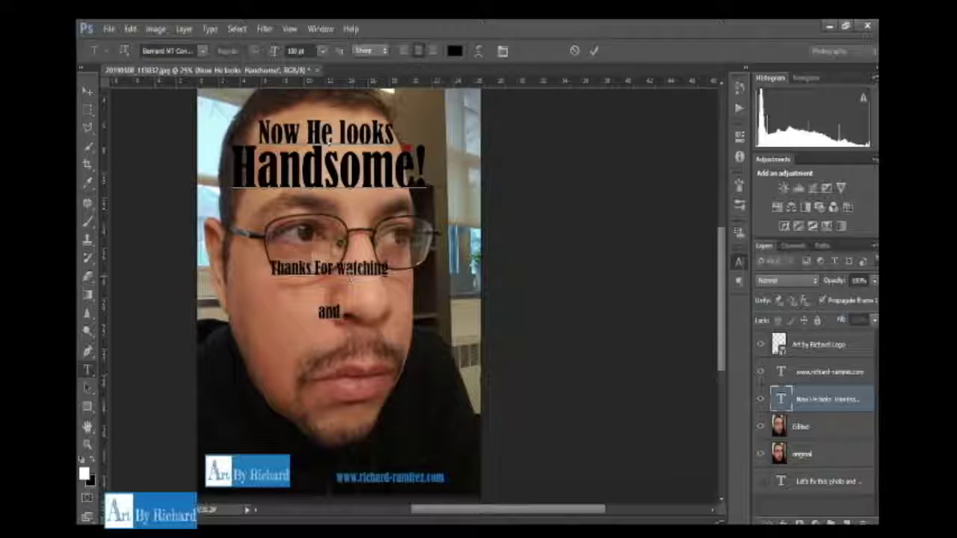
{"action": "key", "text": "Return"}
{"action": "type", "text": "GOD!!"}
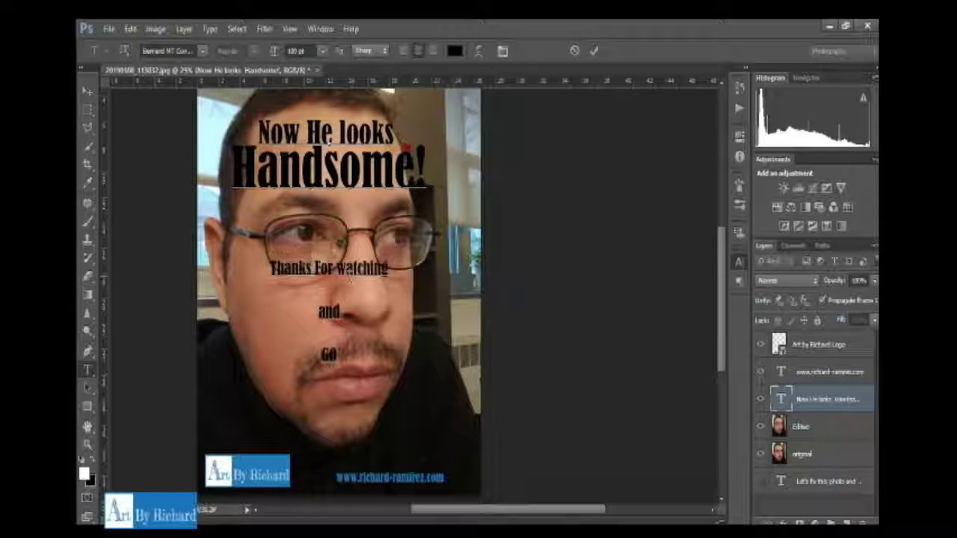
{"action": "key", "text": "BackSpace"}
{"action": "key", "text": "BackSpace"}
{"action": "type", "text": "BLESS"}
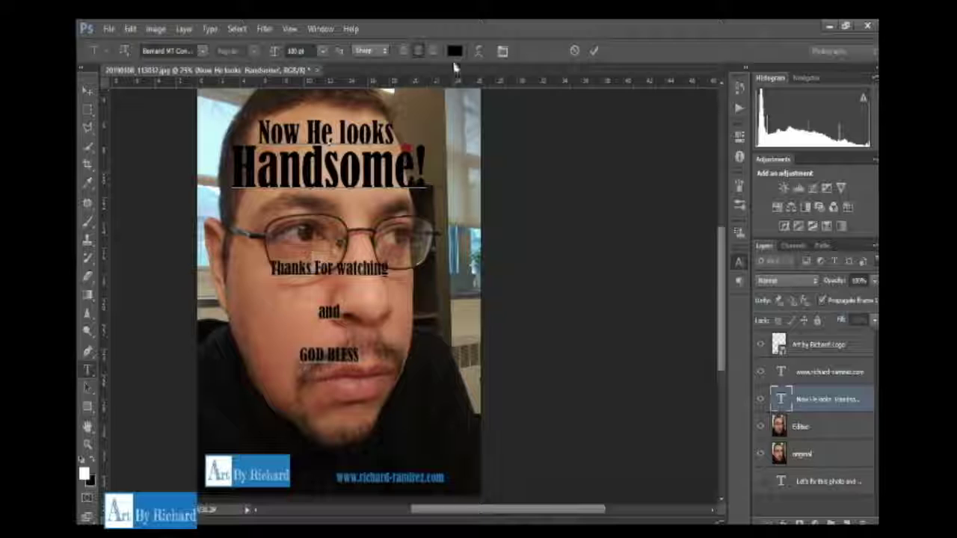
Step: Change the color of all the caption text to white and commit the edit
{"action": "key", "text": "ctrl+a"}
{"action": "left_click", "coordinate": [454, 51]}
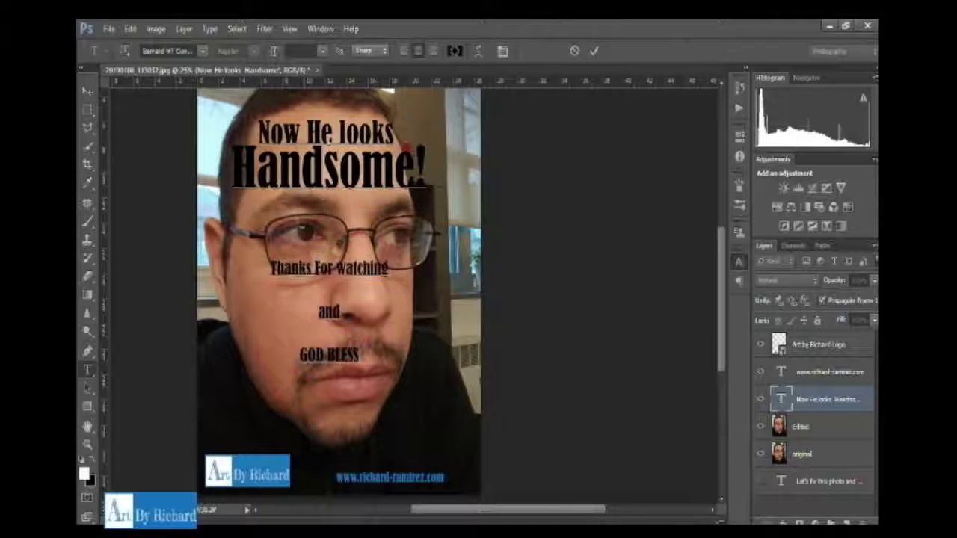
{"action": "left_click", "coordinate": [525, 261]}
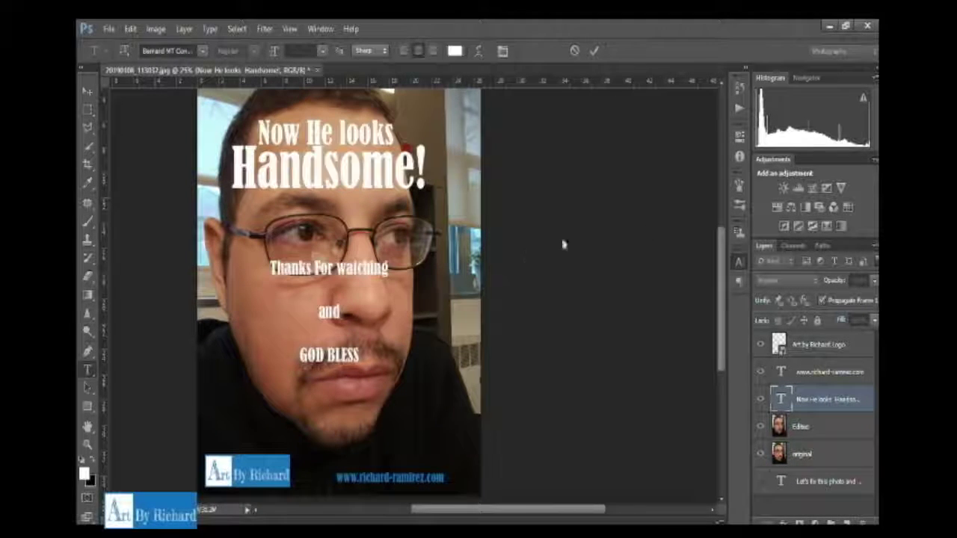
{"action": "key", "text": "ctrl+h"}
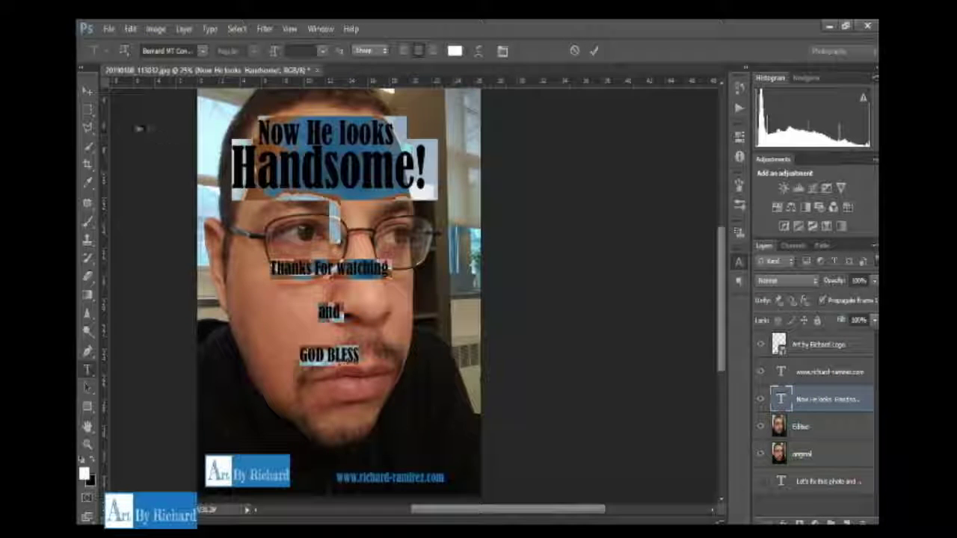
{"action": "left_click", "coordinate": [87, 91]}
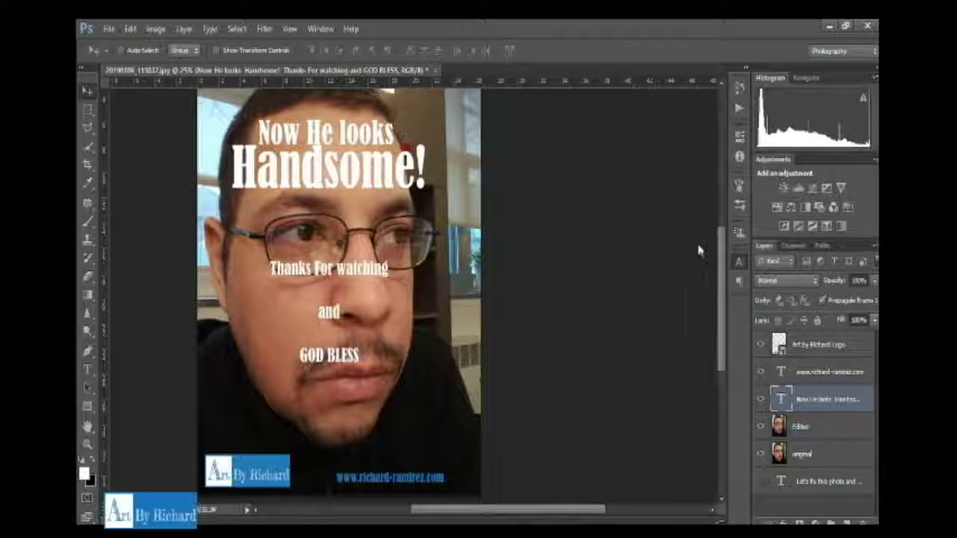